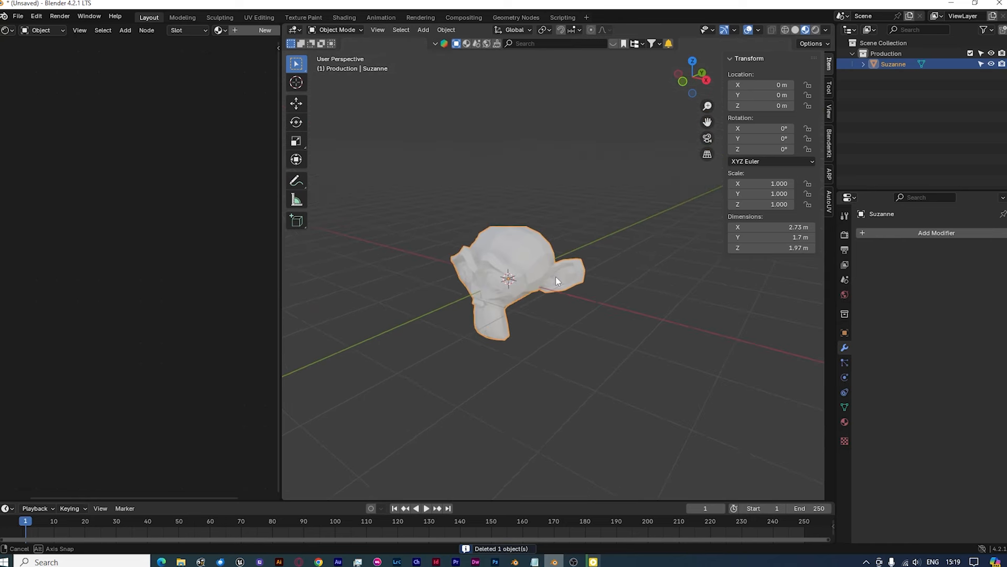
Shade the monkey head smooth and assign it a new material
{"action": "middle_click_drag", "start_coordinate": [556, 276], "coordinate": [572, 262]}
{"action": "scroll", "coordinate": [572, 262], "scroll_direction": "up", "scroll_amount": 4}
{"action": "right_click", "coordinate": [563, 221]}
{"action": "left_click", "coordinate": [554, 215]}
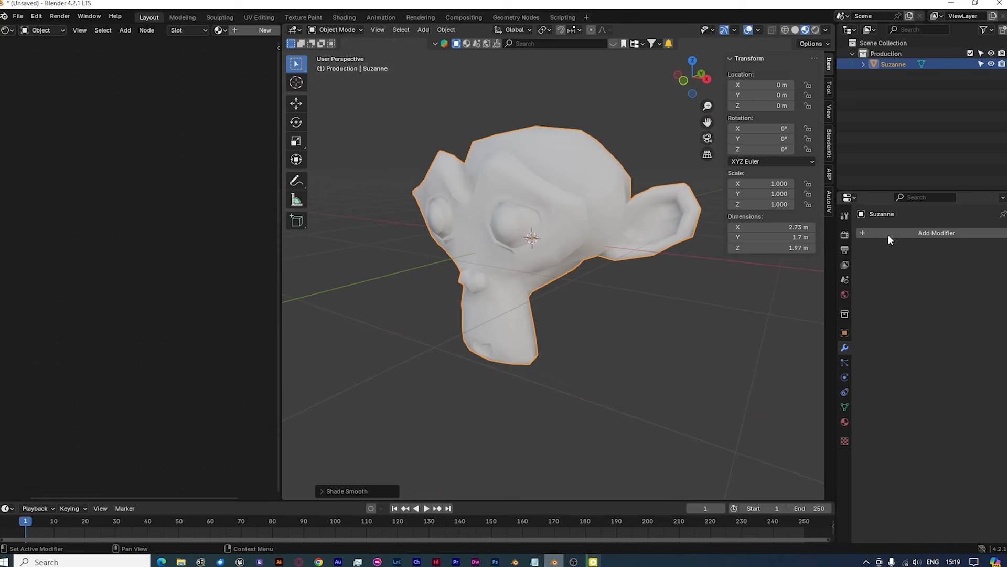
{"action": "left_click", "coordinate": [845, 422]}
{"action": "left_click", "coordinate": [909, 278]}
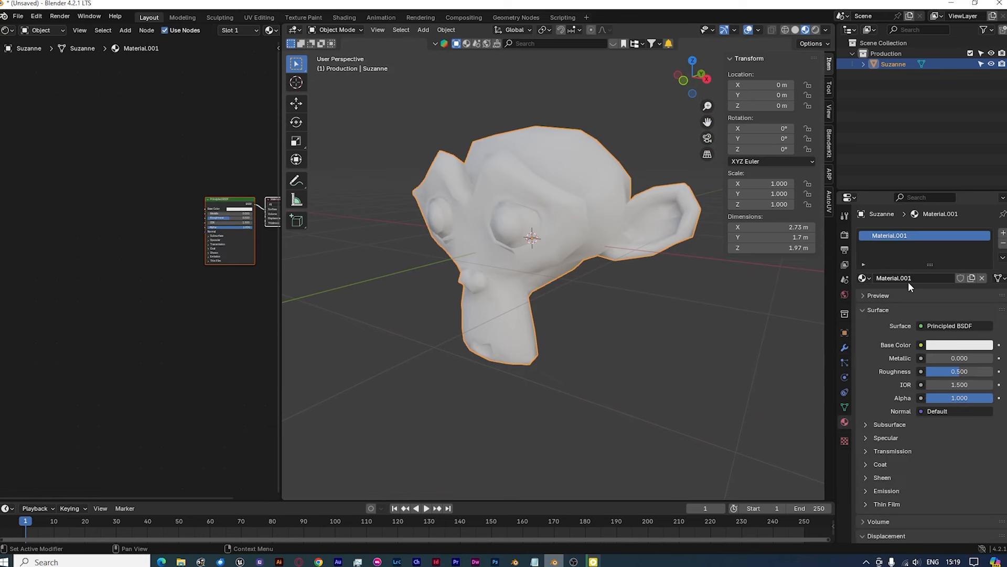
Add a Mix Color node in Color blending mode, connected to the Principled BSDF's Base Color
{"action": "scroll", "coordinate": [162, 266], "scroll_direction": "down", "scroll_amount": 1}
{"action": "scroll", "coordinate": [164, 268], "scroll_direction": "up", "scroll_amount": 3}
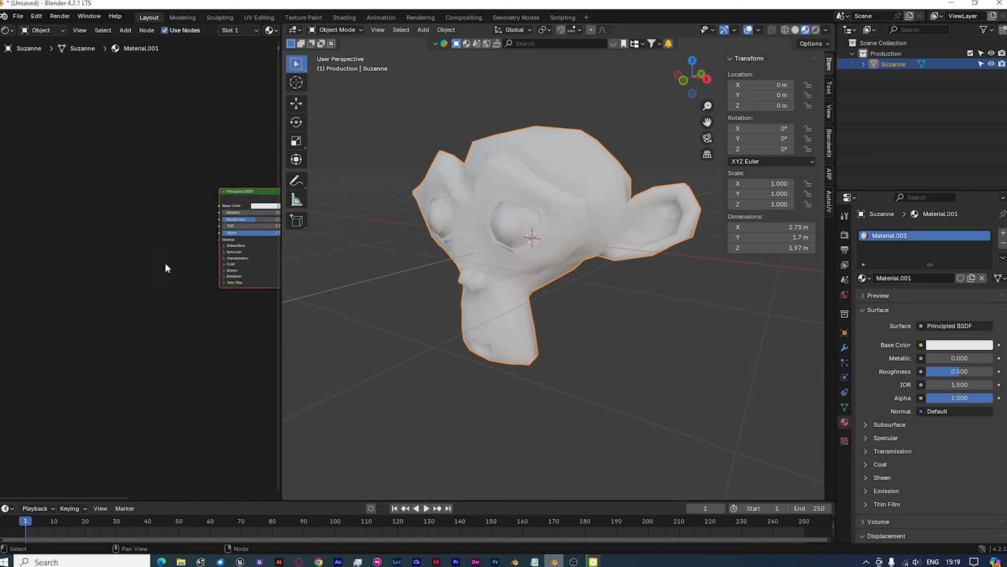
{"action": "left_click_drag", "start_coordinate": [219, 209], "coordinate": [179, 180]}
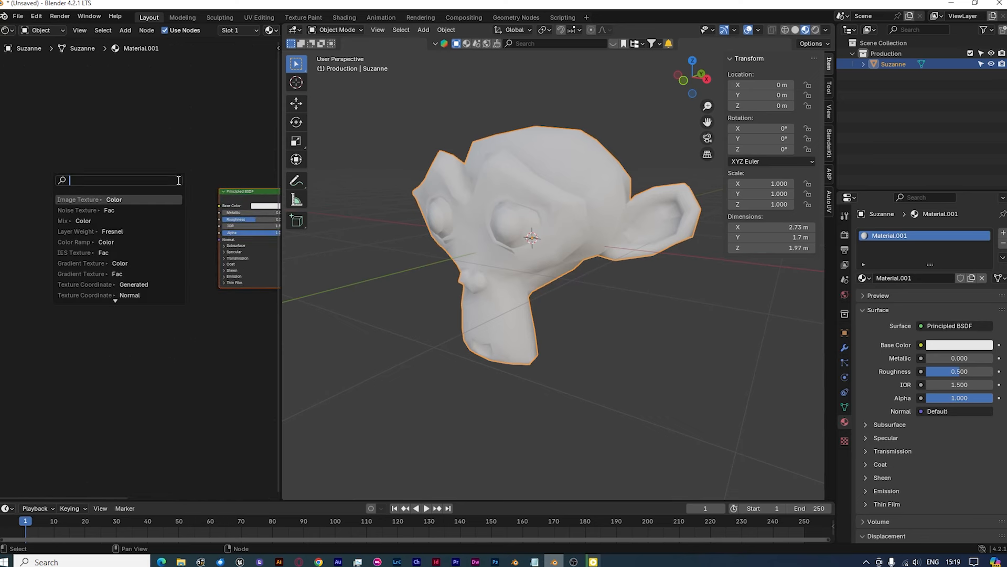
{"action": "type", "text": "mix"}
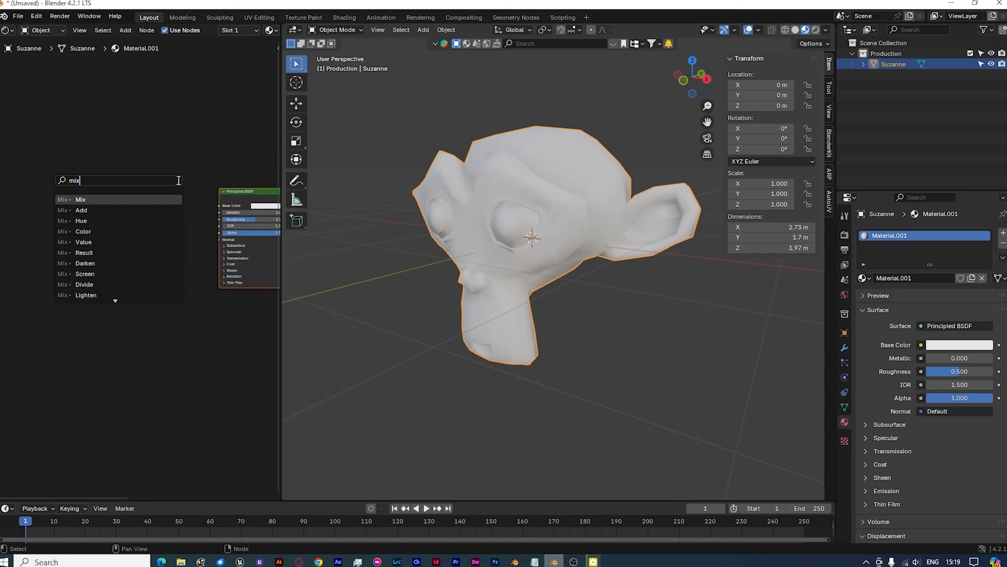
{"action": "type", "text": " color"}
{"action": "key", "text": "Return"}
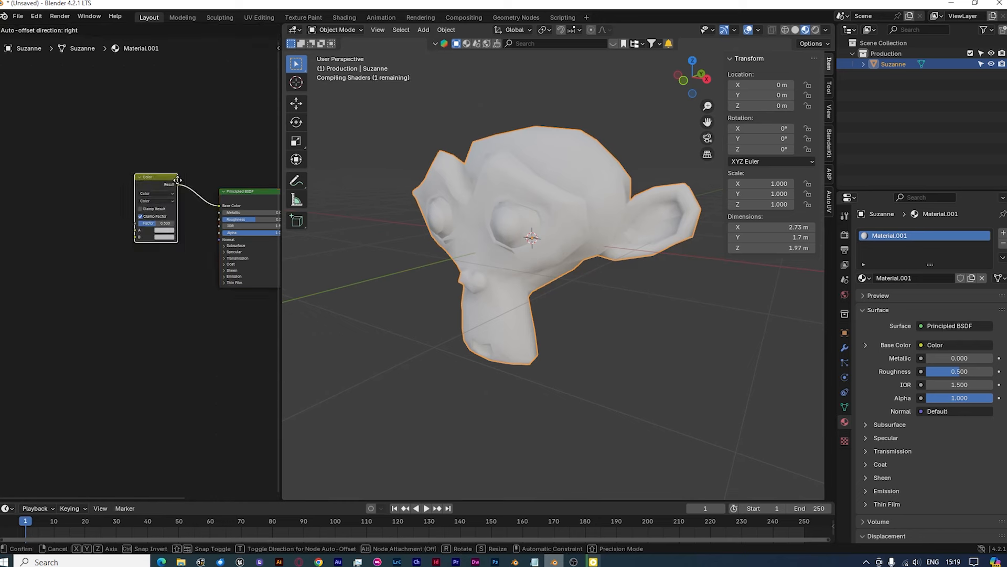
{"action": "left_click", "coordinate": [178, 180]}
Widen the node editor and set the Mix Color node's A color to red and B color to blue
{"action": "left_click_drag", "start_coordinate": [278, 234], "coordinate": [331, 234]}
{"action": "scroll", "coordinate": [215, 280], "scroll_direction": "up", "scroll_amount": 3}
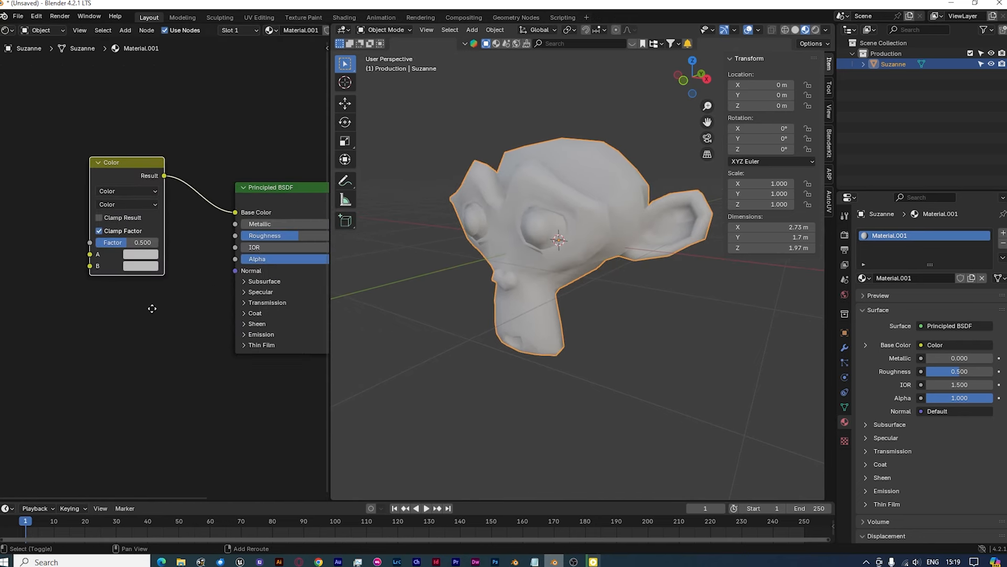
{"action": "left_click", "coordinate": [135, 261]}
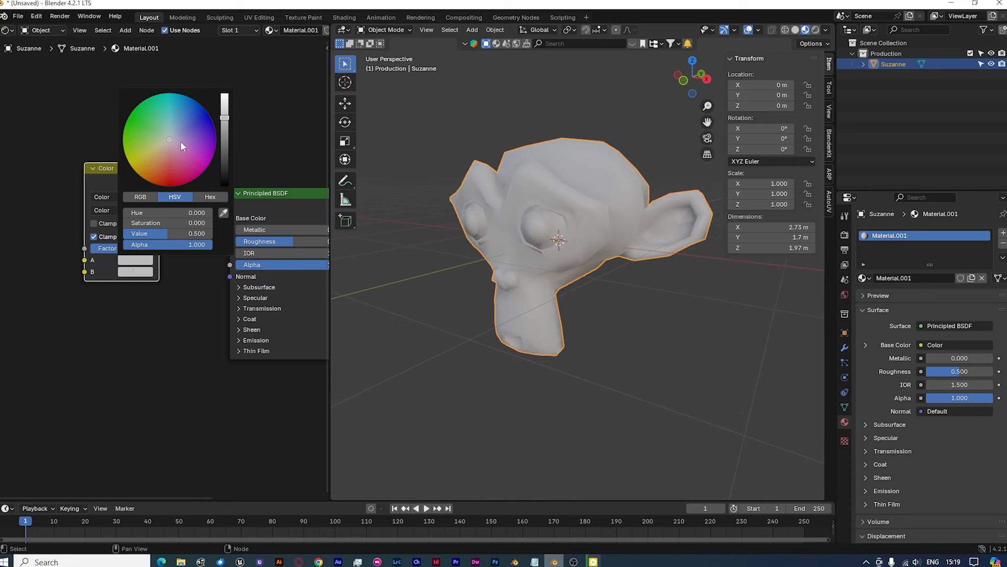
{"action": "left_click", "coordinate": [169, 182]}
{"action": "left_click", "coordinate": [135, 272]}
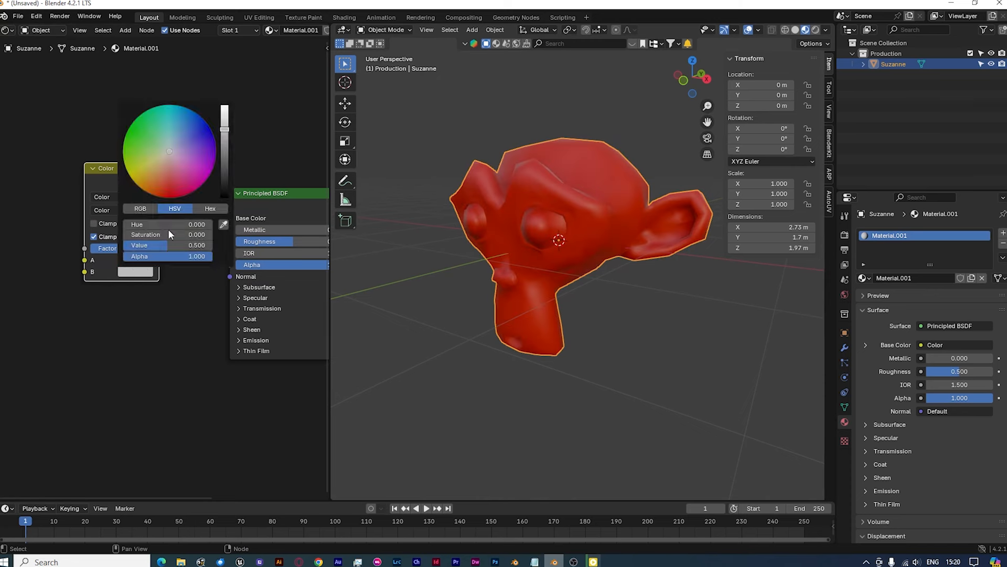
{"action": "left_click", "coordinate": [204, 134]}
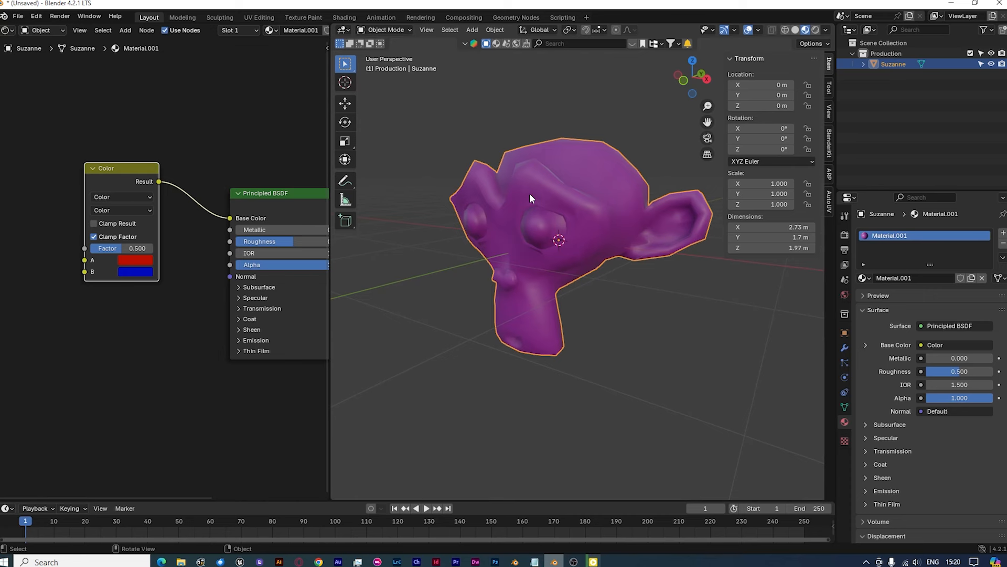
Try the color mix factor at 1.000 and set it back to 0.5
{"action": "left_click_drag", "start_coordinate": [122, 248], "coordinate": [153, 248]}
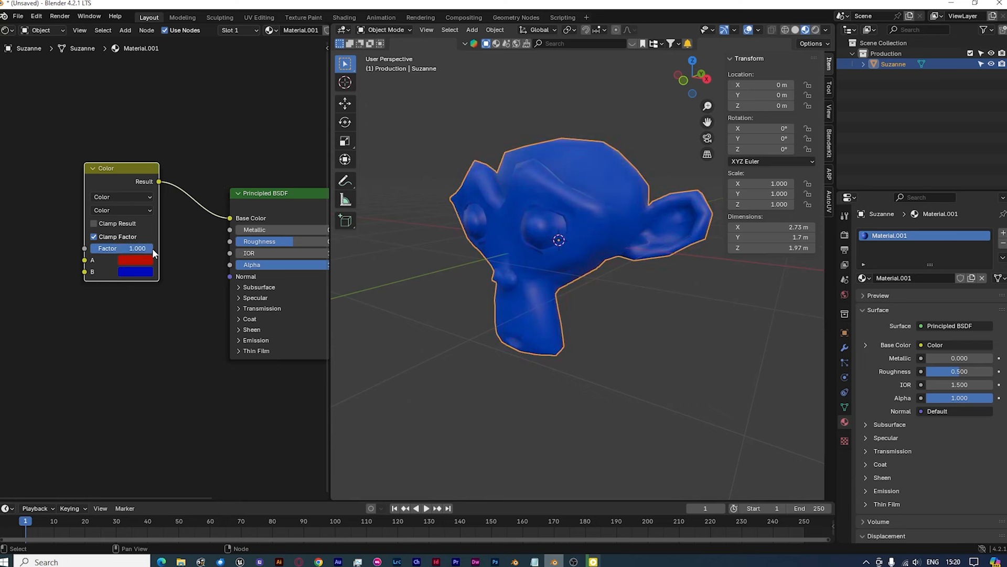
{"action": "left_click", "coordinate": [138, 248]}
{"action": "type", "text": "0.5"}
{"action": "key", "text": "Return"}
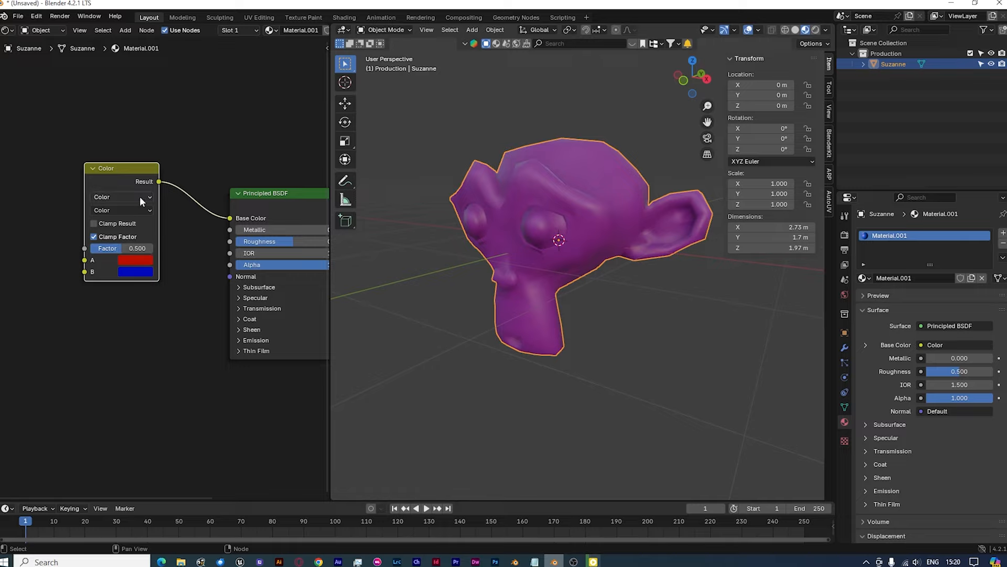
Add a Noise Texture node whose Fac output drives the Factor of the Mix Color node
{"action": "left_click_drag", "start_coordinate": [121, 168], "coordinate": [176, 138]}
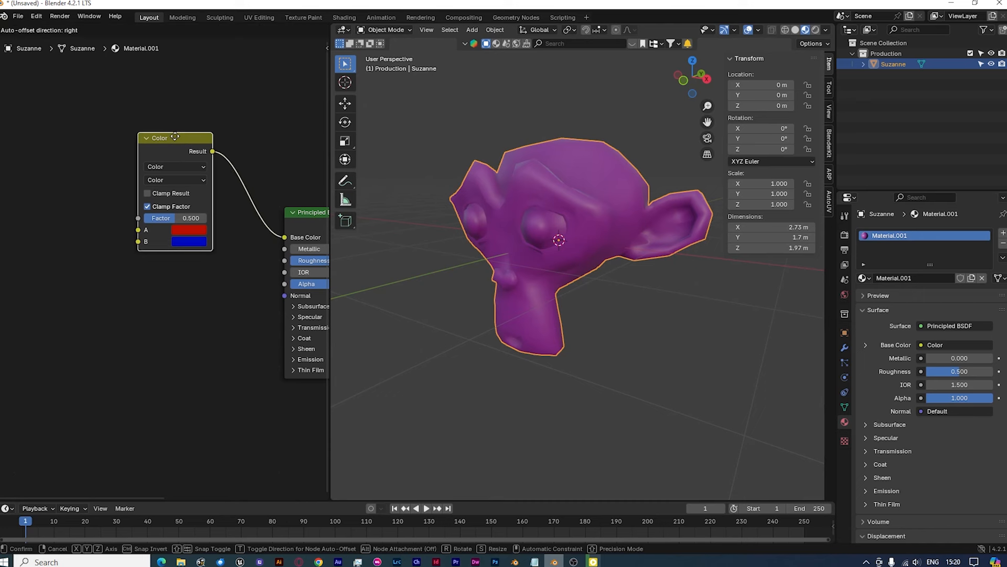
{"action": "scroll", "coordinate": [173, 281], "scroll_direction": "down", "scroll_amount": 2}
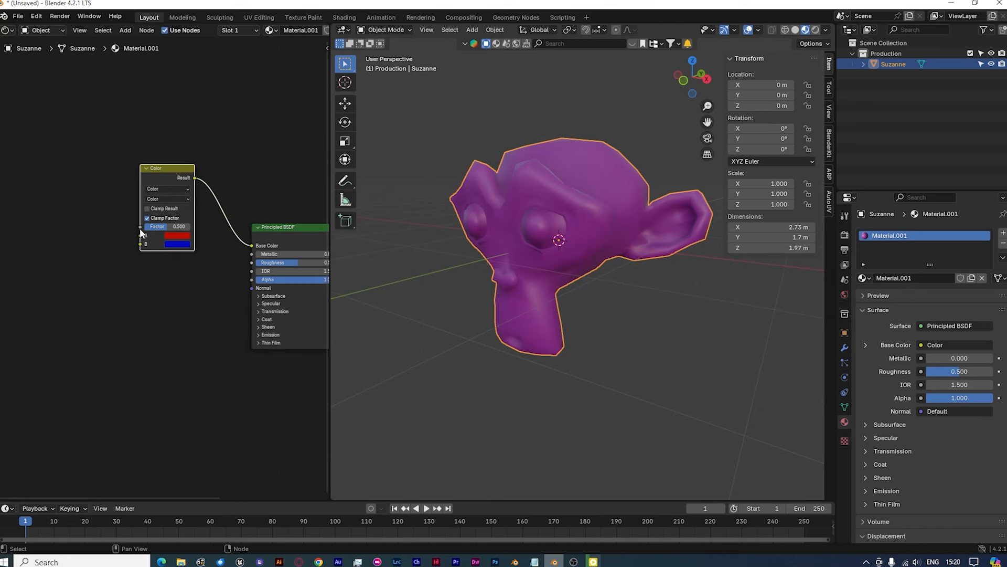
{"action": "left_click_drag", "start_coordinate": [139, 227], "coordinate": [104, 168]}
{"action": "type", "text": "noise"}
{"action": "key", "text": "Down"}
{"action": "key", "text": "Up"}
{"action": "key", "text": "Return"}
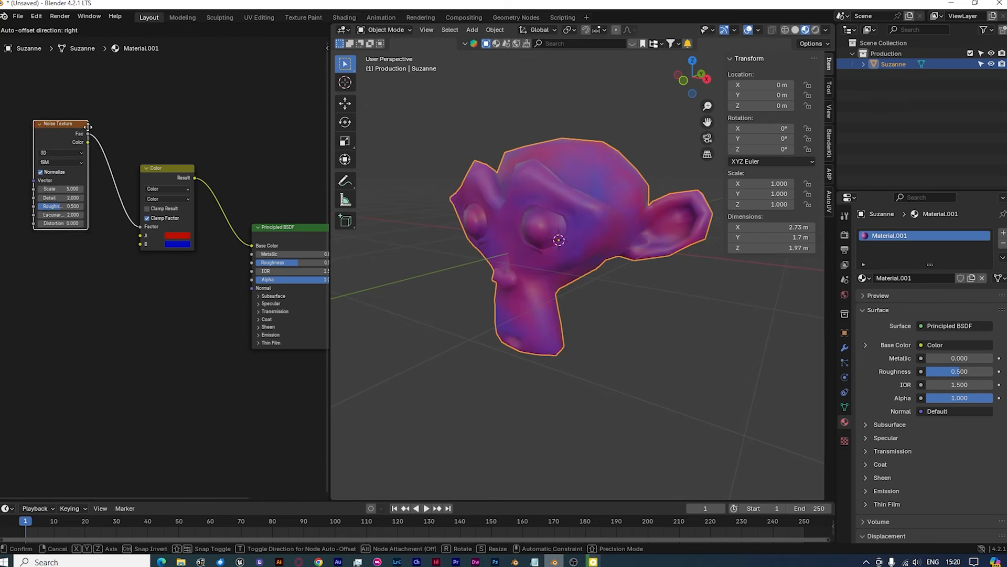
{"action": "left_click", "coordinate": [87, 121]}
Set the Noise Texture's scale to 8.040, detail to 11.640 and distortion to 1.650, and move the node closer to the color node
{"action": "middle_click_drag", "start_coordinate": [522, 290], "coordinate": [579, 313]}
{"action": "scroll", "coordinate": [567, 338], "scroll_direction": "up", "scroll_amount": 4}
{"action": "scroll", "coordinate": [579, 313], "scroll_direction": "down", "scroll_amount": 4}
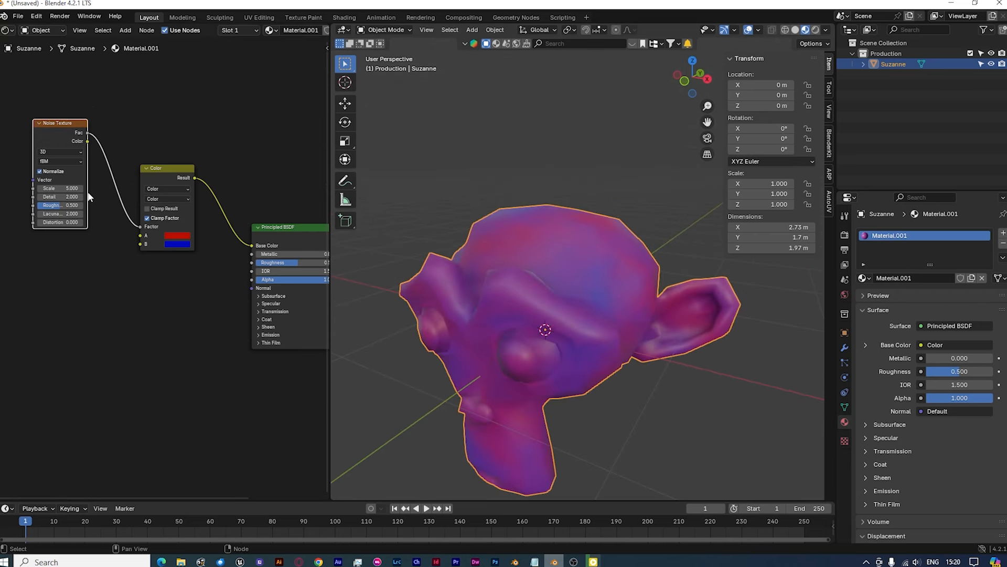
{"action": "left_click_drag", "start_coordinate": [68, 188], "coordinate": [77, 188], "text": "shift"}
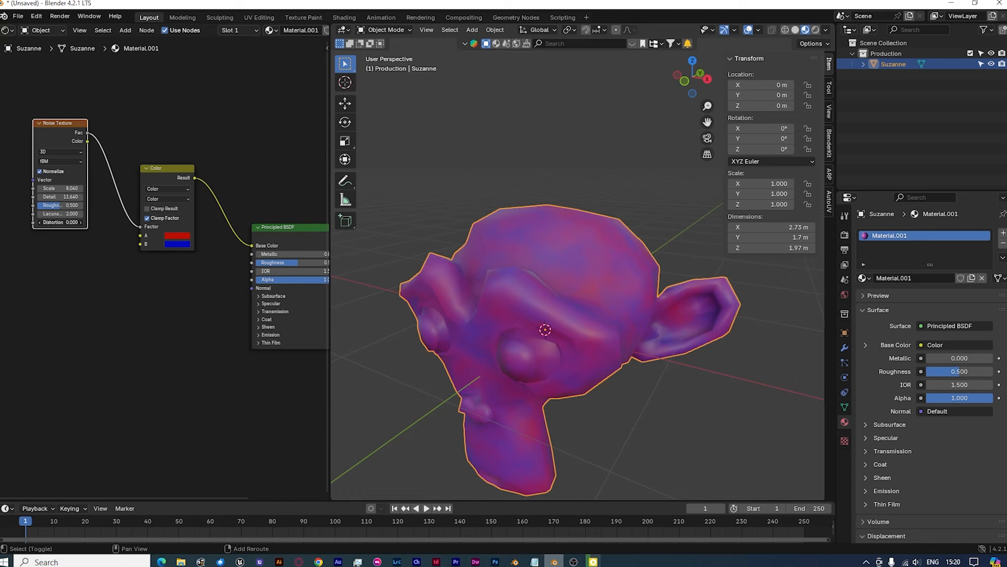
{"action": "middle_click_drag", "start_coordinate": [504, 244], "coordinate": [529, 181]}
{"action": "scroll", "coordinate": [202, 244], "scroll_direction": "up", "scroll_amount": 4}
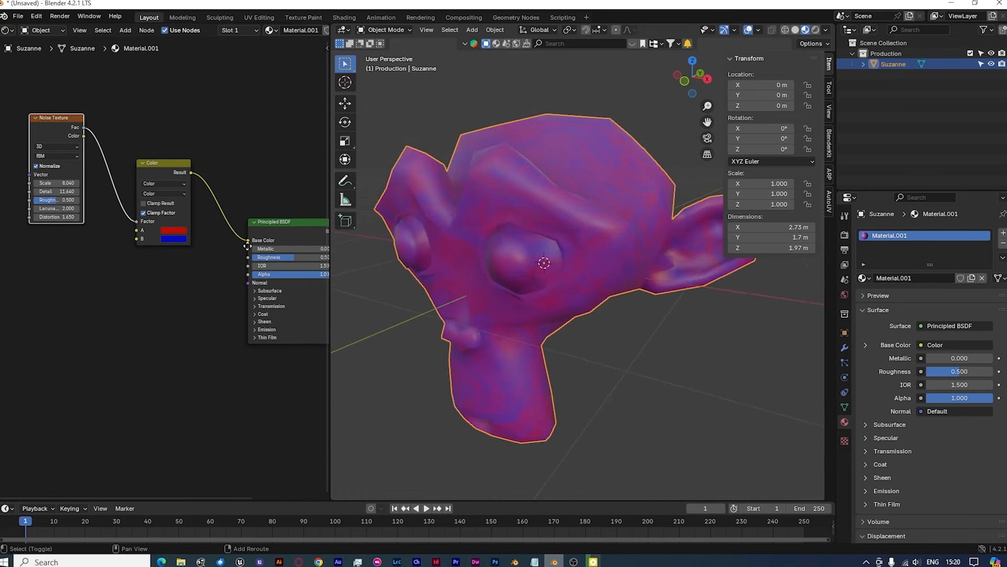
{"action": "middle_click_drag", "start_coordinate": [231, 168], "coordinate": [259, 232]}
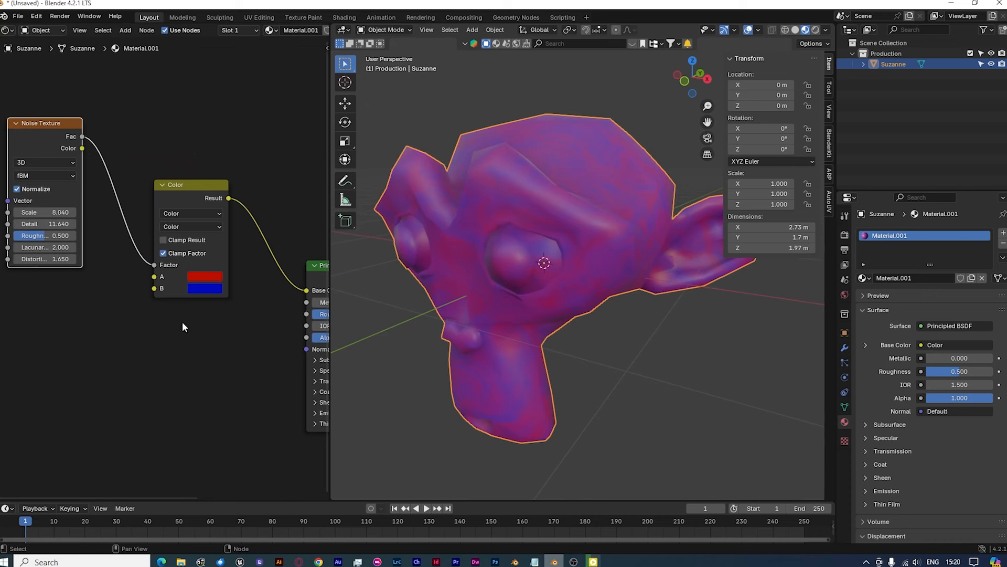
{"action": "left_click_drag", "start_coordinate": [50, 129], "coordinate": [76, 147]}
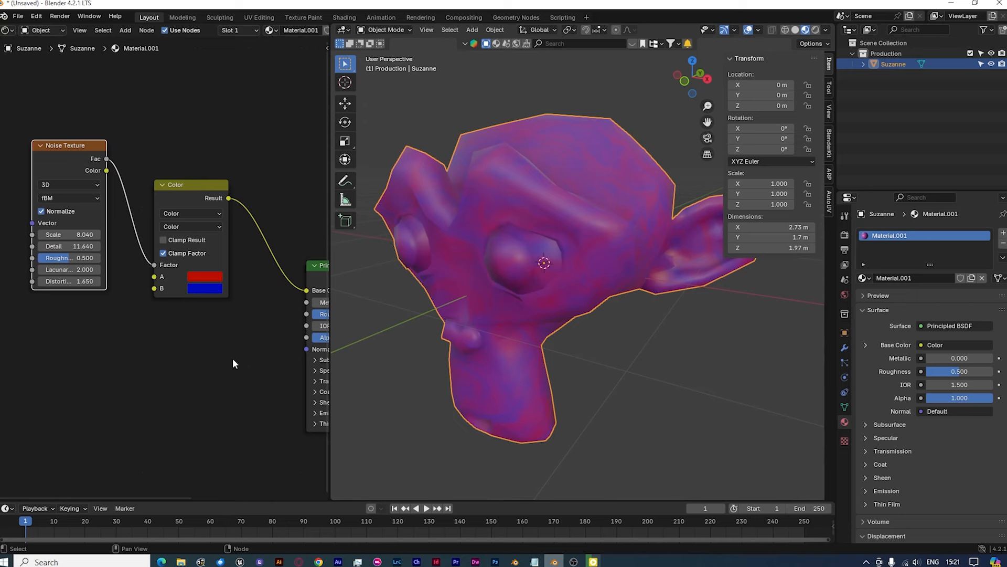
Change the Mix Color node's blending mode to Mix
{"action": "scroll", "coordinate": [234, 363], "scroll_direction": "down", "scroll_amount": 3}
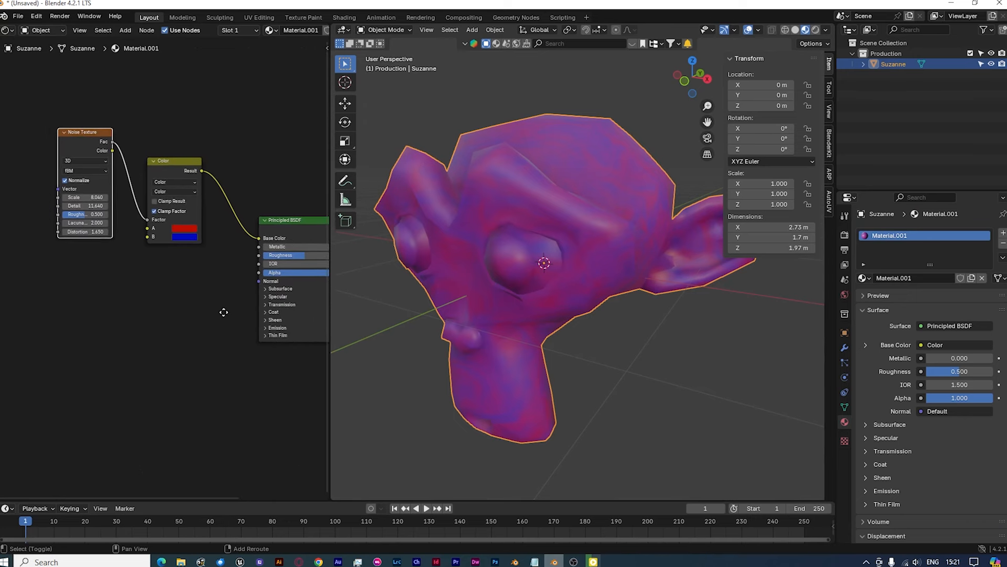
{"action": "left_click", "coordinate": [178, 183]}
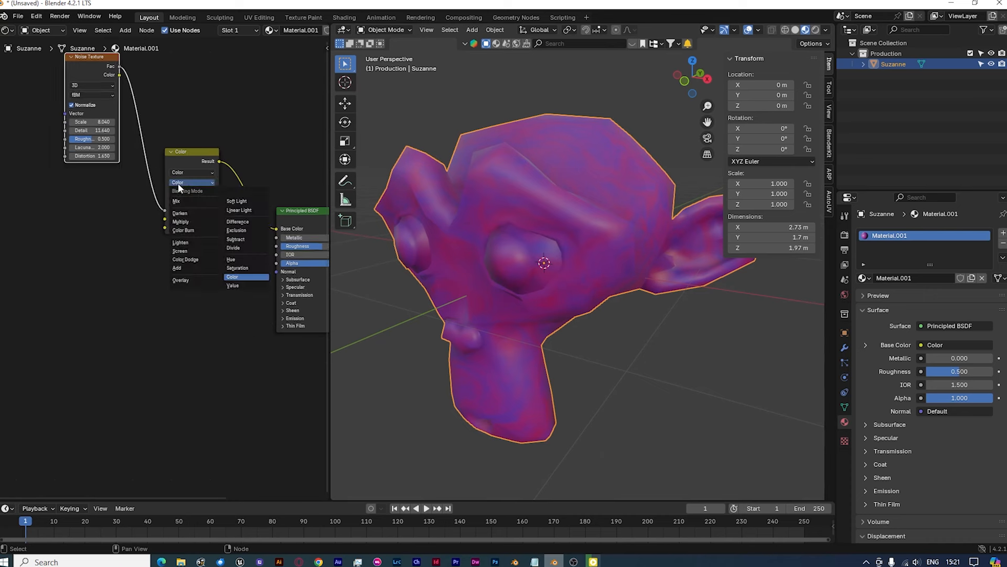
{"action": "left_click", "coordinate": [182, 202]}
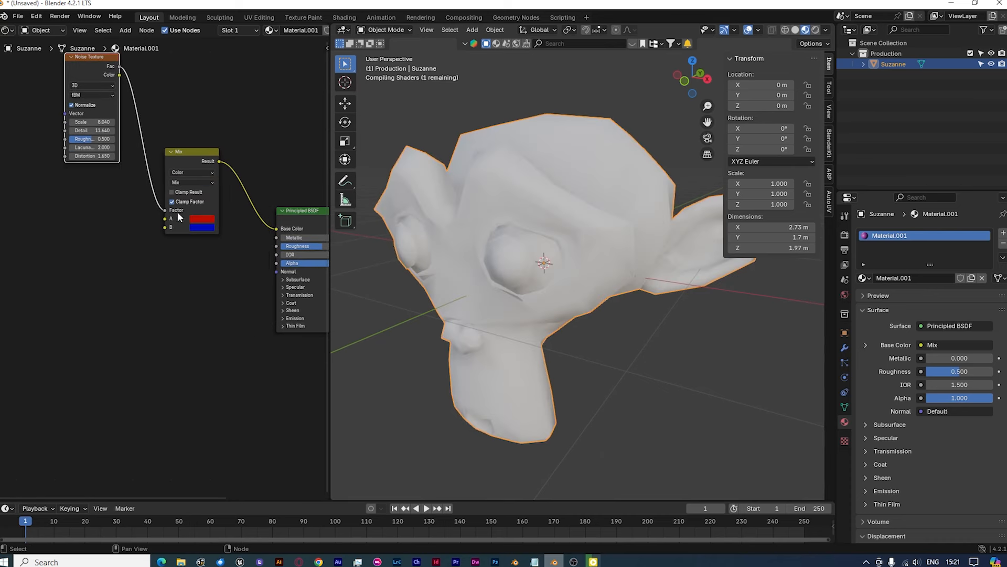
Connect a new Image Texture node to the Mix node's A input and load stone-95_diffuse.jpg into it
{"action": "left_click_drag", "start_coordinate": [167, 222], "coordinate": [103, 232]}
{"action": "type", "text": "image"}
{"action": "key", "text": "Return"}
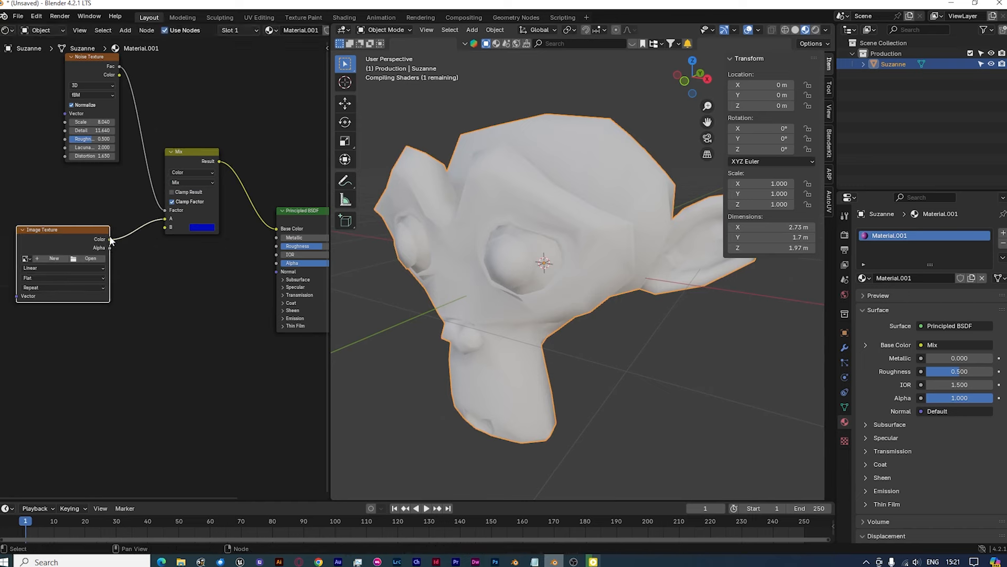
{"action": "left_click", "coordinate": [90, 256]}
{"action": "double_click", "coordinate": [522, 96]}
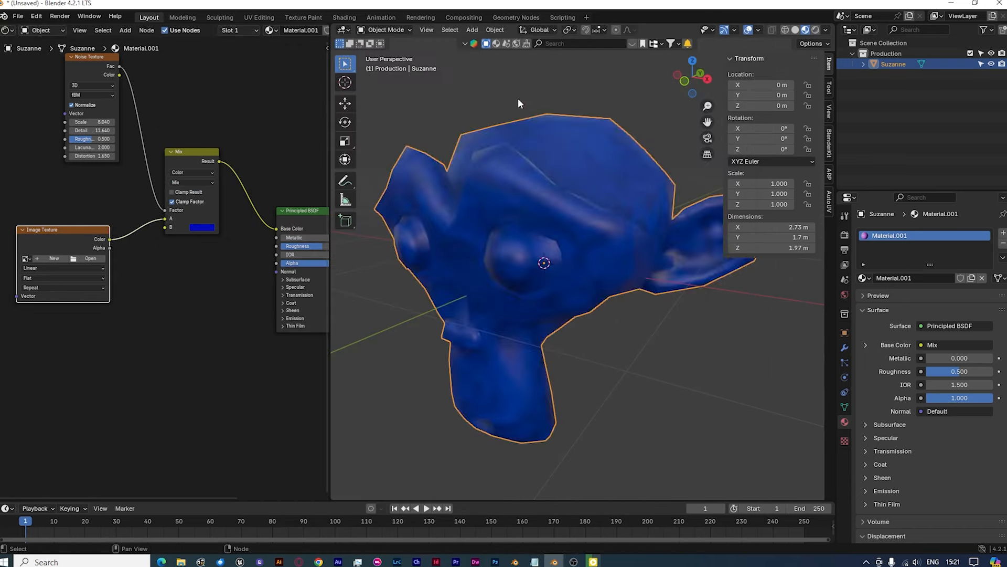
{"action": "left_click_drag", "start_coordinate": [83, 235], "coordinate": [41, 192]}
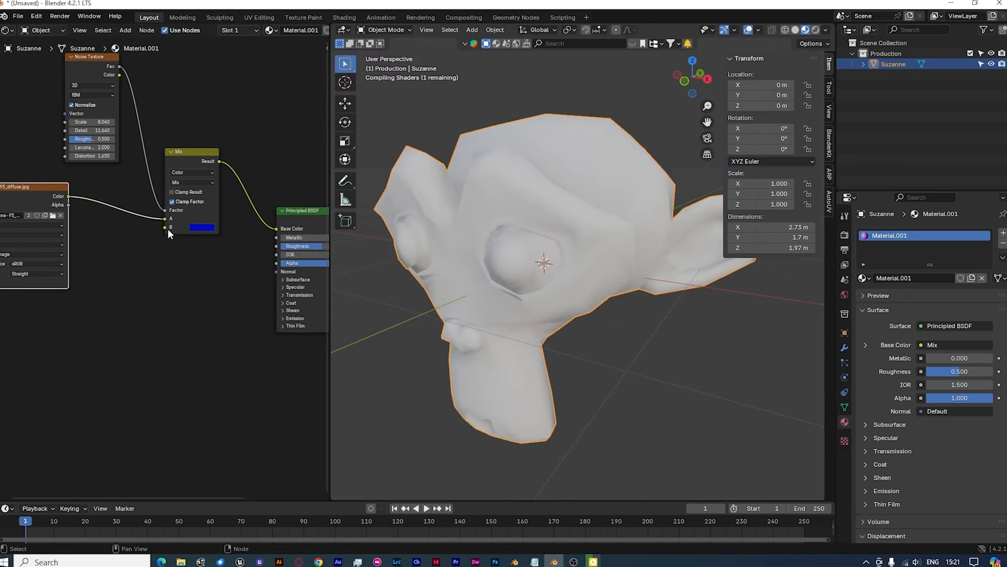
Connect another Image Texture node to the Mix node's B input and load stone-61_diffuse.jpg from the stone 61 folder
{"action": "left_click_drag", "start_coordinate": [163, 230], "coordinate": [99, 301]}
{"action": "type", "text": "imag"}
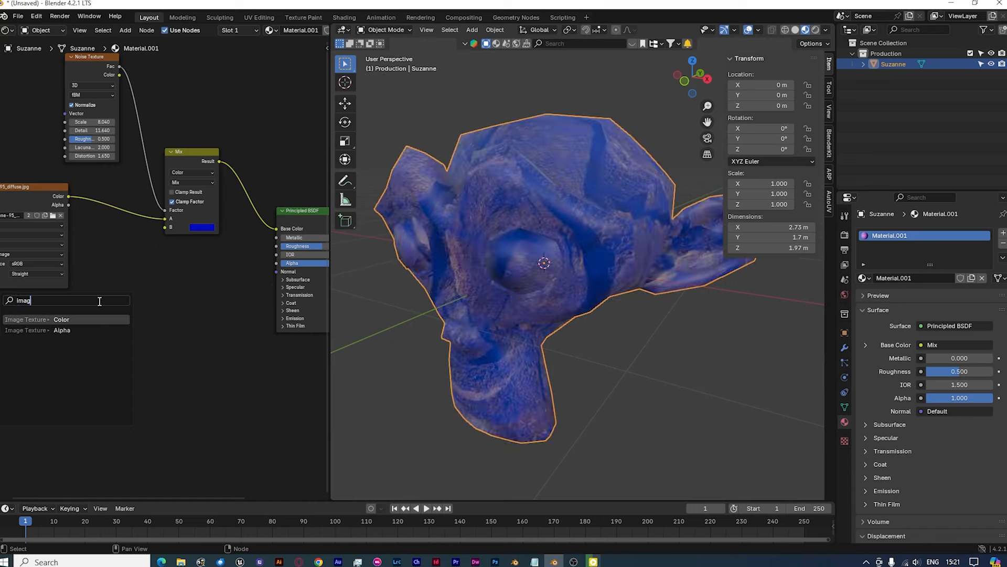
{"action": "key", "text": "Return"}
{"action": "left_click", "coordinate": [55, 338]}
{"action": "left_click", "coordinate": [291, 442]}
{"action": "double_click", "coordinate": [545, 101]}
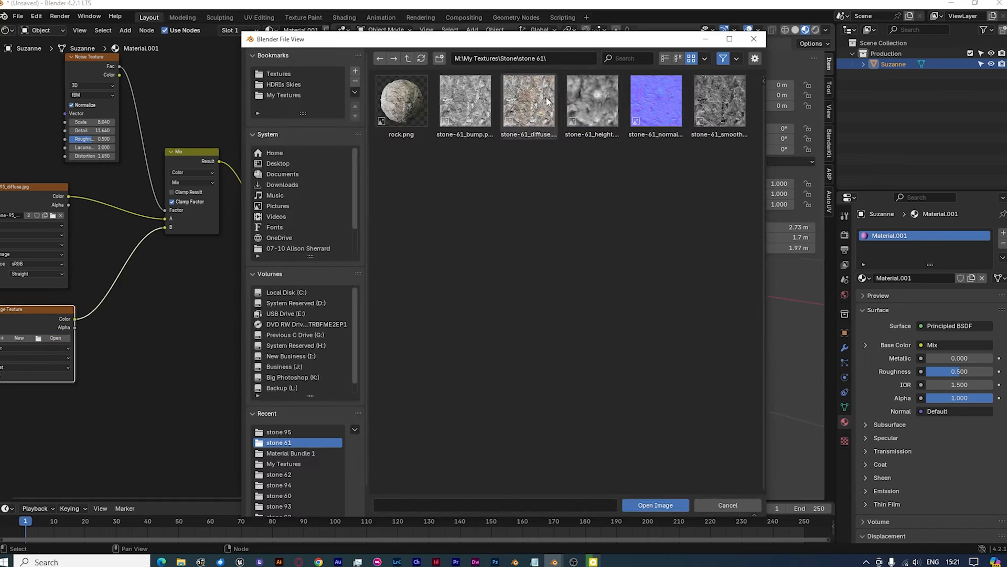
Set the Noise Texture's scale to 7.340 and align the stone-61 image node beneath the stone-95 node
{"action": "middle_click_drag", "start_coordinate": [588, 352], "coordinate": [570, 364]}
{"action": "middle_click_drag", "start_coordinate": [127, 324], "coordinate": [184, 335]}
{"action": "left_click_drag", "start_coordinate": [148, 132], "coordinate": [136, 132]}
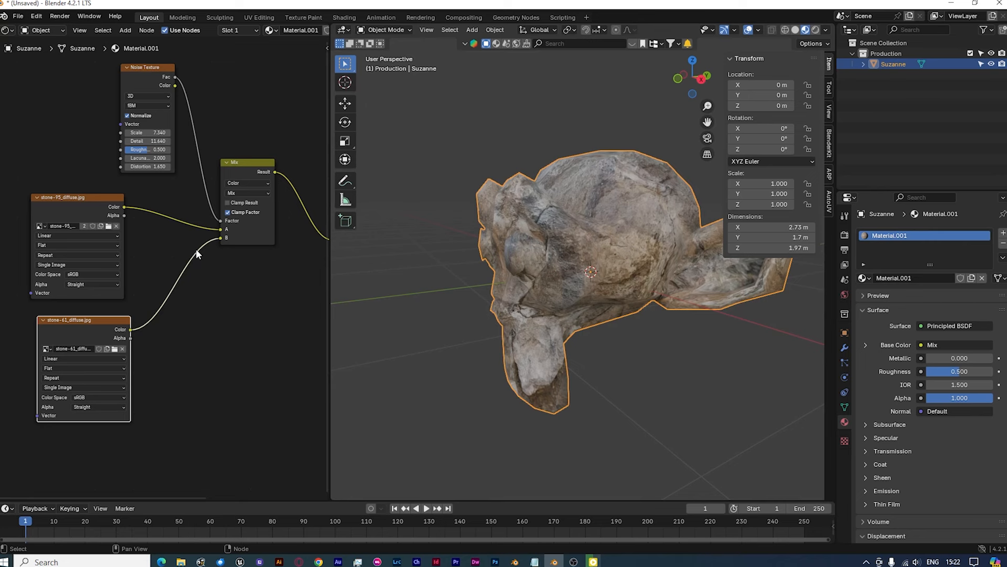
{"action": "left_click_drag", "start_coordinate": [123, 331], "coordinate": [116, 331]}
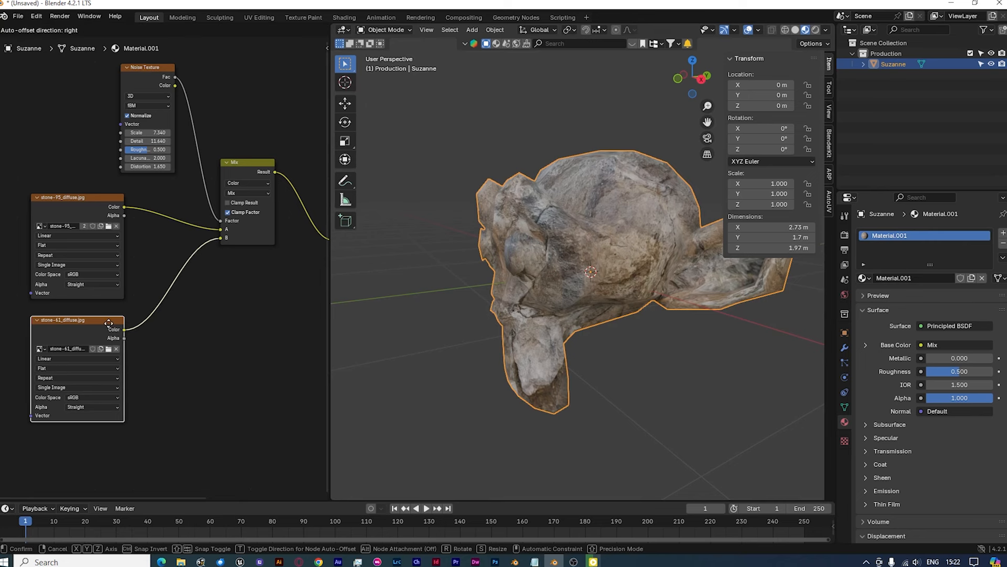
Make room beside the Noise Texture node and insert a Color Ramp between its Fac output and the Mix factor
{"action": "left_click_drag", "start_coordinate": [158, 67], "coordinate": [98, 62]}
{"action": "key", "text": "shift+a"}
{"action": "type", "text": "col"}
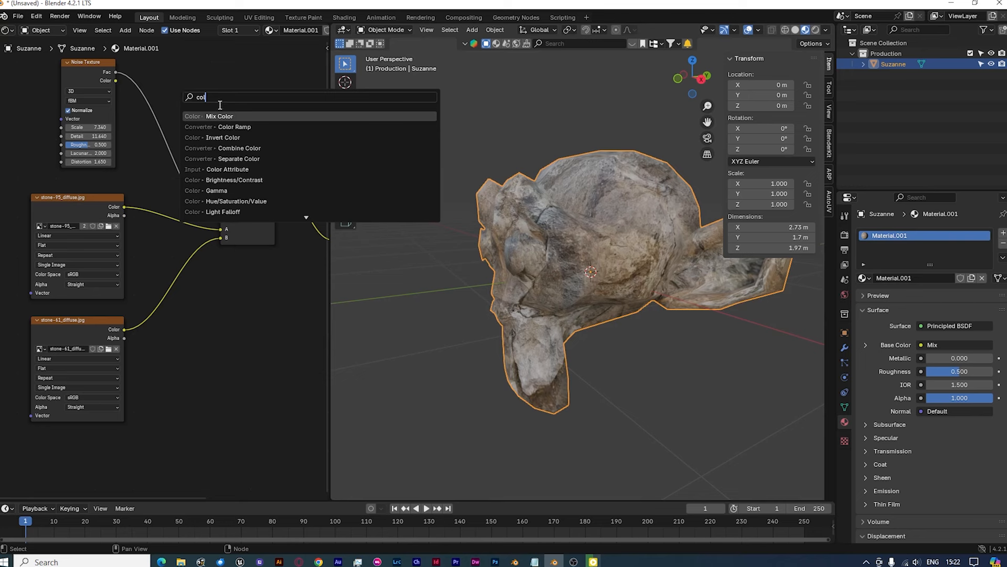
{"action": "left_click", "coordinate": [233, 127]}
{"action": "left_click", "coordinate": [134, 83]}
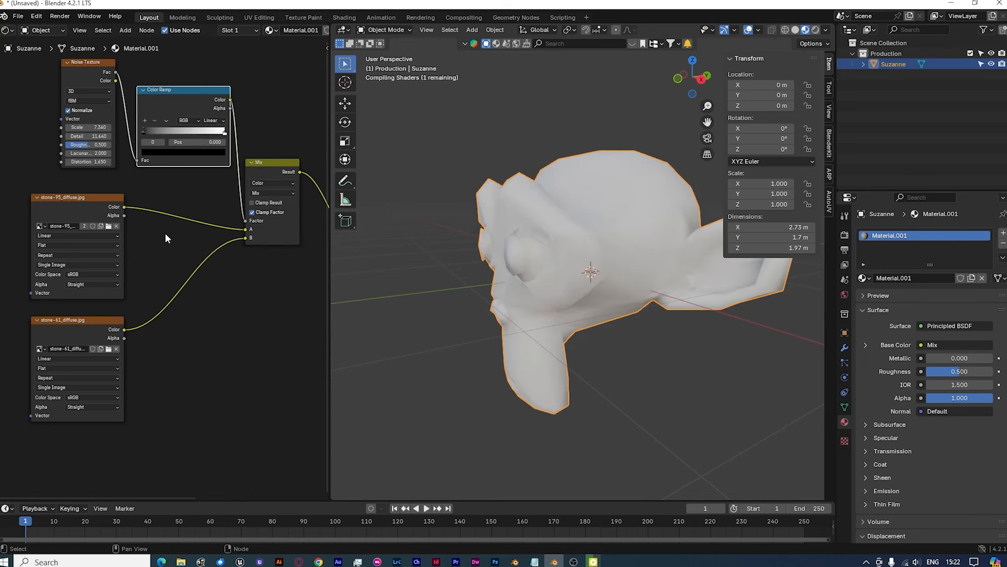
Sharpen the texture blend by moving the Color Ramp's white stop to 0.545 and its black stop to 0.445
{"action": "middle_click_drag", "start_coordinate": [258, 215], "coordinate": [207, 239], "text": "shift"}
{"action": "left_click_drag", "start_coordinate": [137, 180], "coordinate": [177, 181]}
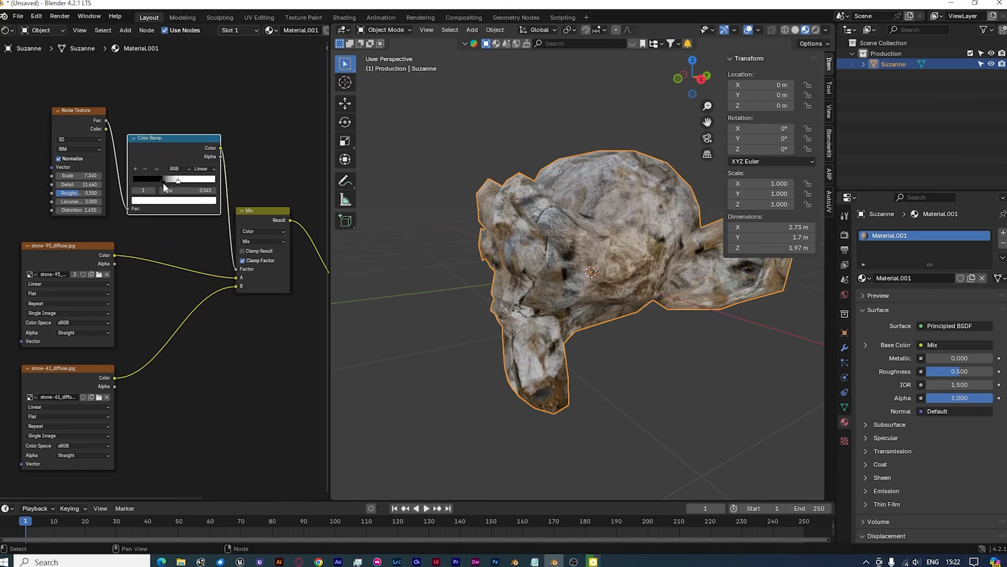
{"action": "middle_click_drag", "start_coordinate": [679, 293], "coordinate": [760, 311]}
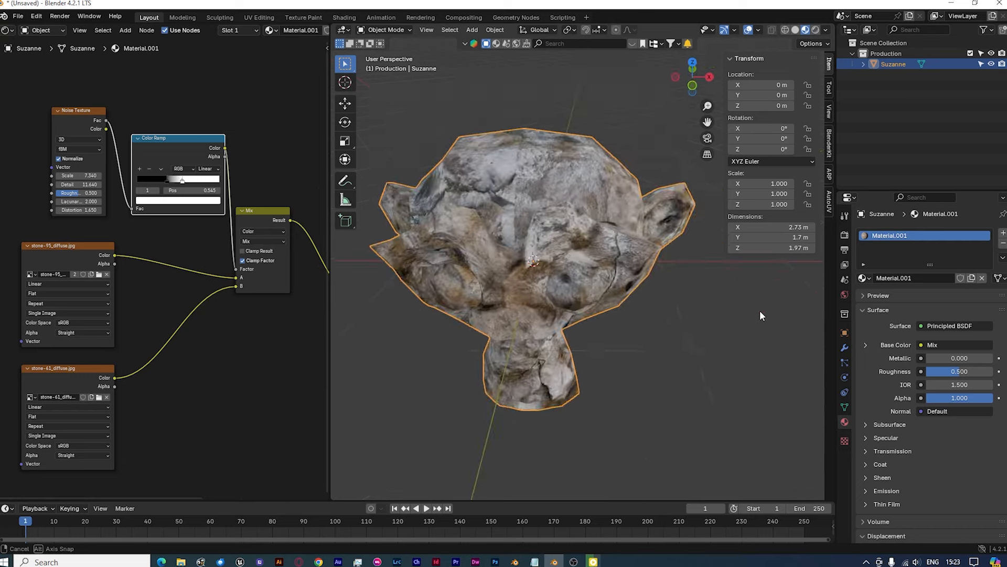
{"action": "left_click", "coordinate": [169, 180]}
{"action": "left_click_drag", "start_coordinate": [169, 181], "coordinate": [175, 181]}
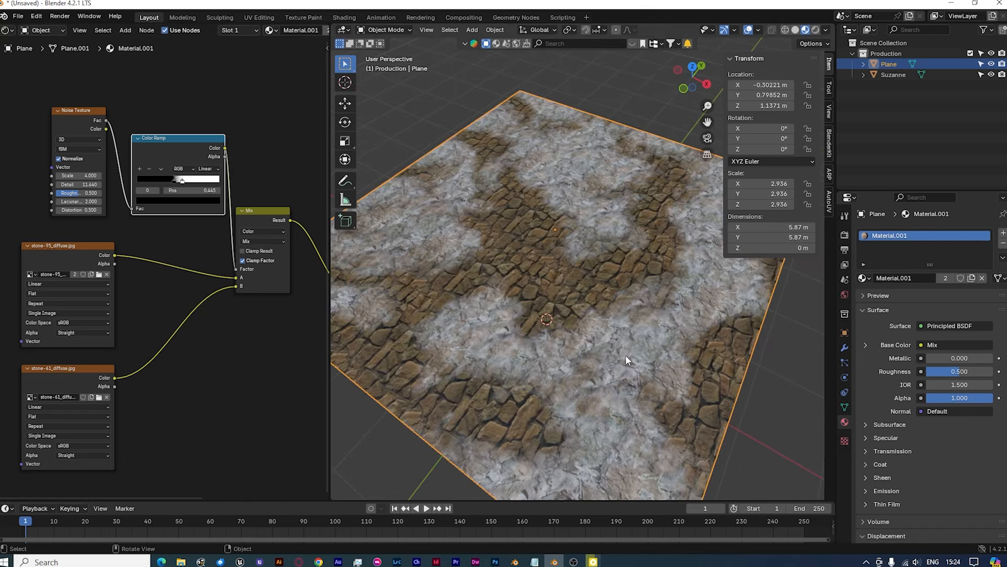
Set the Noise Texture's scale to 6.400 and check the stone blend on the objects
{"action": "middle_click_drag", "start_coordinate": [660, 351], "coordinate": [536, 367]}
{"action": "left_click_drag", "start_coordinate": [330, 257], "coordinate": [292, 257]}
{"action": "middle_click_drag", "start_coordinate": [431, 286], "coordinate": [572, 265]}
{"action": "left_click", "coordinate": [80, 175]}
{"action": "left_click_drag", "start_coordinate": [81, 175], "coordinate": [111, 175]}
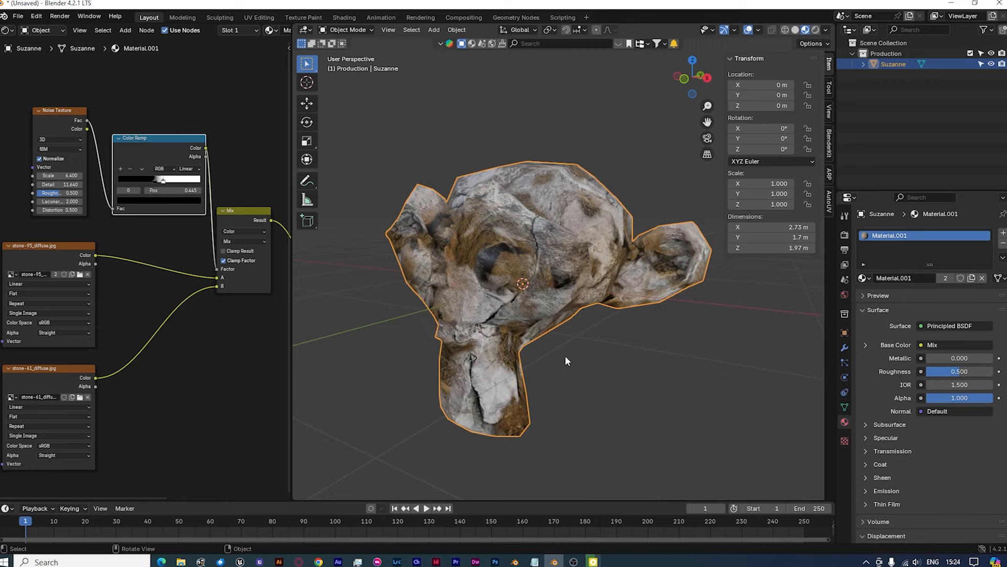
Add Texture Coordinate and Mapping nodes to the stone-95 diffuse image node
{"action": "middle_click_drag", "start_coordinate": [565, 355], "coordinate": [503, 356]}
{"action": "scroll", "coordinate": [191, 333], "scroll_direction": "down", "scroll_amount": 3}
{"action": "left_click", "coordinate": [122, 219]}
{"action": "mouse_move", "coordinate": [121, 219]}
{"action": "left_mouse_down"}
{"action": "mouse_move", "coordinate": [90, 228]}
{"action": "mouse_move", "coordinate": [96, 211]}
{"action": "mouse_move", "coordinate": [121, 217]}
{"action": "left_mouse_up"}
{"action": "left_click", "coordinate": [120, 143]}
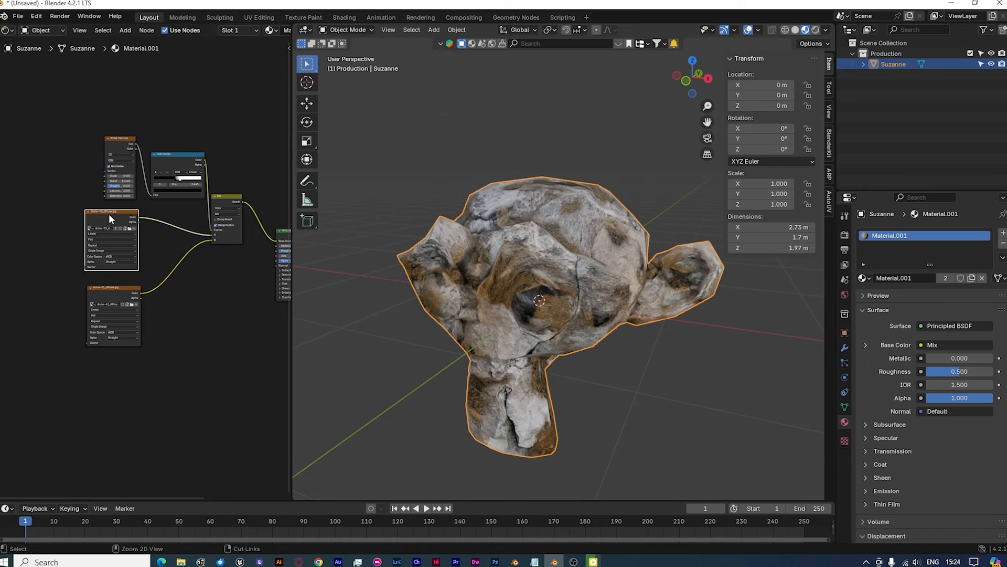
{"action": "key", "text": "ctrl+t"}
{"action": "scroll", "coordinate": [55, 340], "scroll_direction": "up", "scroll_amount": 2}
{"action": "middle_click_drag", "start_coordinate": [55, 340], "coordinate": [175, 362]}
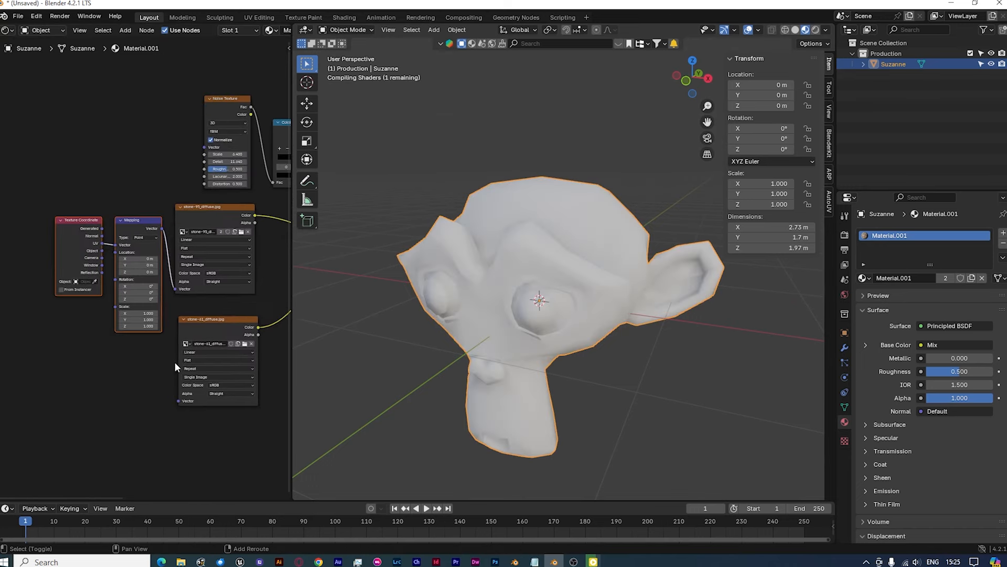
Move the Texture Coordinate and Mapping nodes lower and also link Mapping to the stone-61 image node's Vector input
{"action": "left_click", "coordinate": [133, 209]}
{"action": "left_click", "coordinate": [80, 213], "text": "shift"}
{"action": "left_click_drag", "start_coordinate": [133, 211], "coordinate": [125, 332]}
{"action": "scroll", "coordinate": [114, 297], "scroll_direction": "down", "scroll_amount": 3}
{"action": "scroll", "coordinate": [213, 323], "scroll_direction": "down", "scroll_amount": 4}
{"action": "mouse_move", "coordinate": [132, 326]}
{"action": "middle_mouse_down", "text": "shift"}
{"action": "mouse_move", "coordinate": [146, 352]}
{"action": "mouse_move", "coordinate": [121, 329]}
{"action": "middle_mouse_up", "text": "shift"}
{"action": "scroll", "coordinate": [202, 325], "scroll_direction": "up", "scroll_amount": 2}
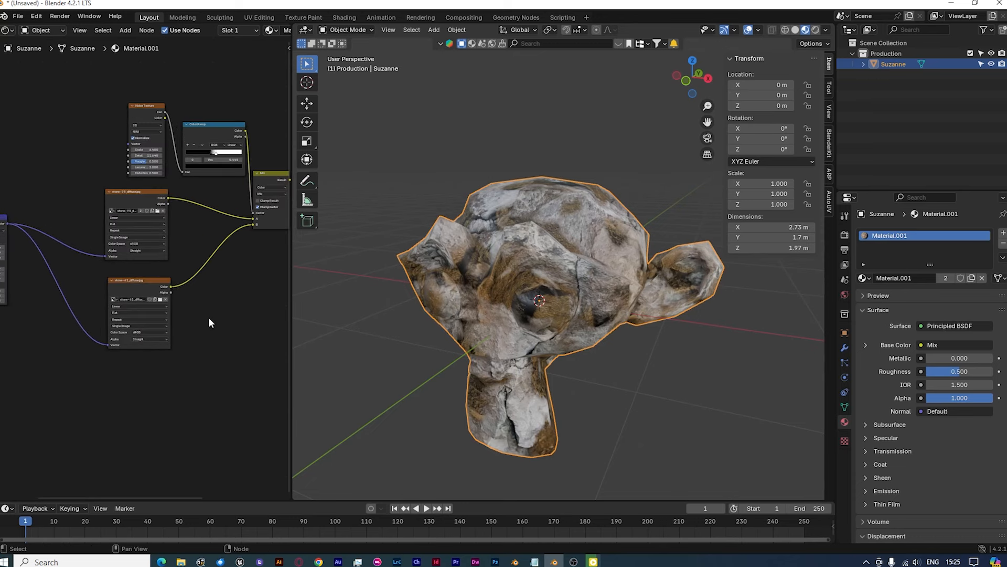
Widen the node editor and arrange the stone-95 and stone-61 image nodes side by side
{"action": "left_click_drag", "start_coordinate": [293, 293], "coordinate": [382, 299]}
{"action": "middle_click_drag", "start_coordinate": [299, 310], "coordinate": [311, 350], "text": "shift"}
{"action": "left_click_drag", "start_coordinate": [200, 238], "coordinate": [156, 240]}
{"action": "left_click_drag", "start_coordinate": [186, 329], "coordinate": [220, 243]}
Place the Mix node next to the image nodes and move the Principled BSDF and Material Output nodes further down
{"action": "left_click_drag", "start_coordinate": [336, 213], "coordinate": [316, 233]}
{"action": "key", "text": "Home"}
{"action": "middle_click_drag", "start_coordinate": [301, 341], "coordinate": [234, 299]}
{"action": "left_click", "coordinate": [335, 220]}
{"action": "left_click_drag", "start_coordinate": [334, 221], "coordinate": [353, 295]}
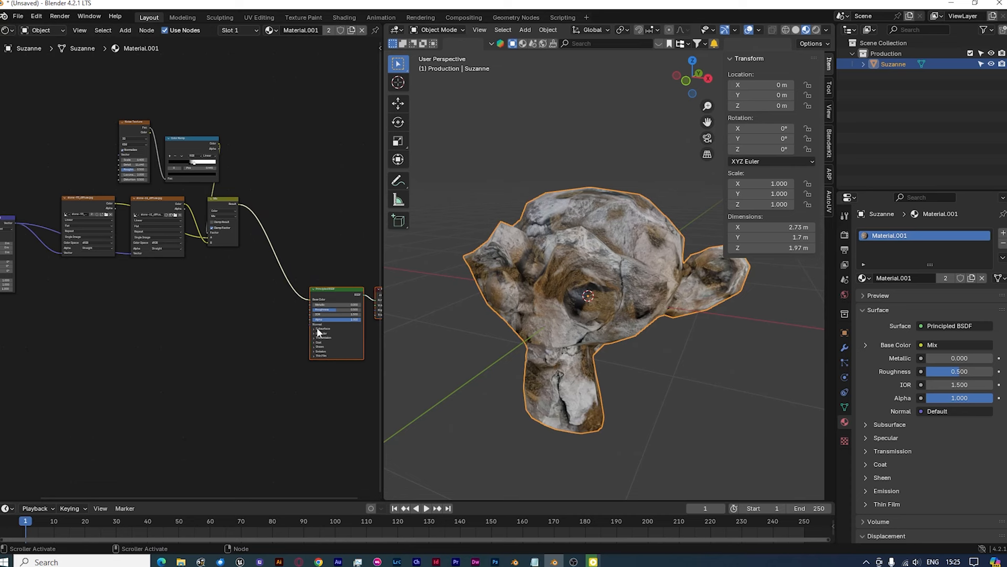
{"action": "middle_click_drag", "start_coordinate": [121, 272], "coordinate": [140, 274]}
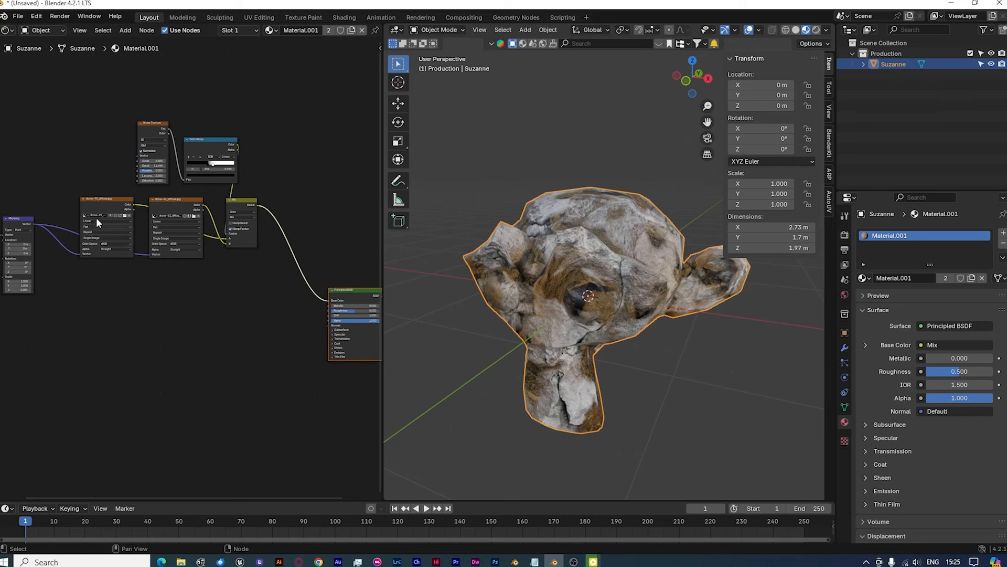
Duplicate the two image nodes and their Mix node three times with their input links kept, stacking the copies below
{"action": "left_click_drag", "start_coordinate": [71, 197], "coordinate": [240, 284]}
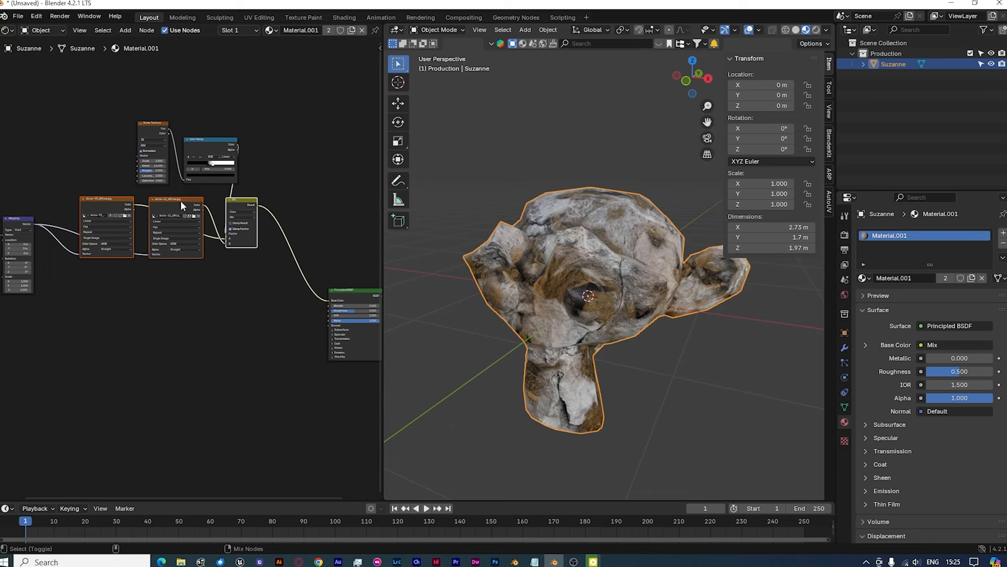
{"action": "key", "text": "shift+d"}
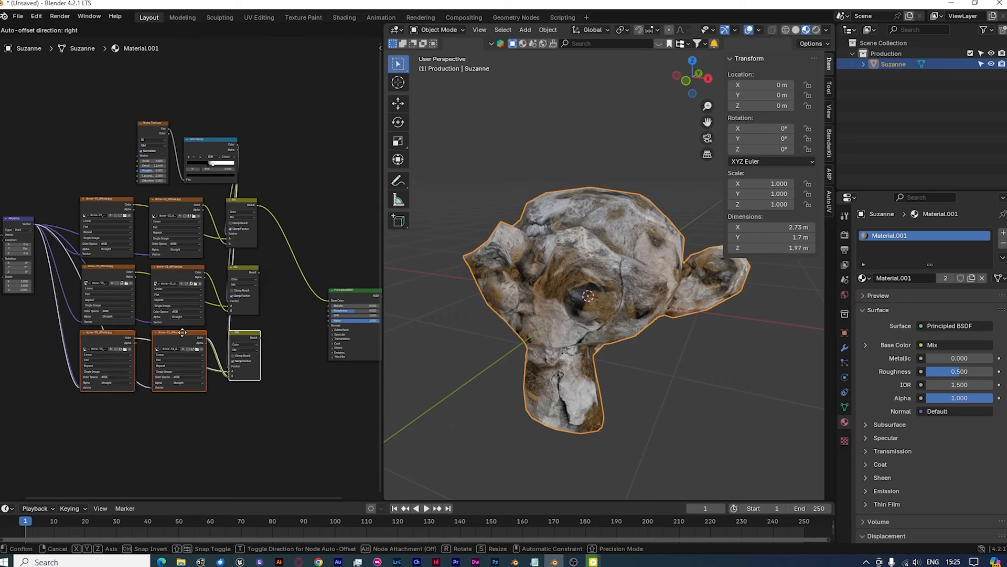
{"action": "left_click", "coordinate": [183, 397]}
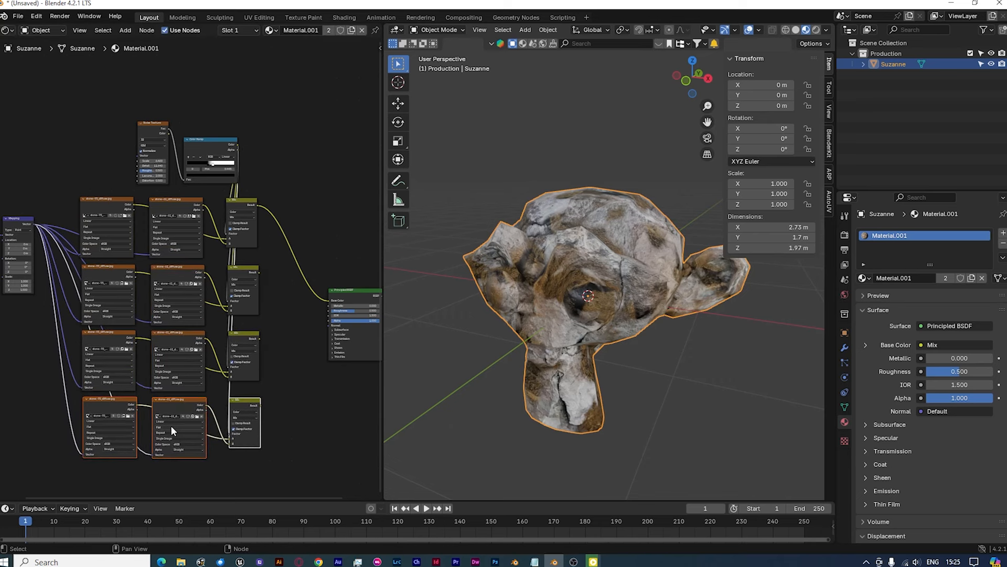
Load the stone-95 and stone-61 smooth maps into the second row's image nodes
{"action": "scroll", "coordinate": [171, 426], "scroll_direction": "up", "scroll_amount": 4}
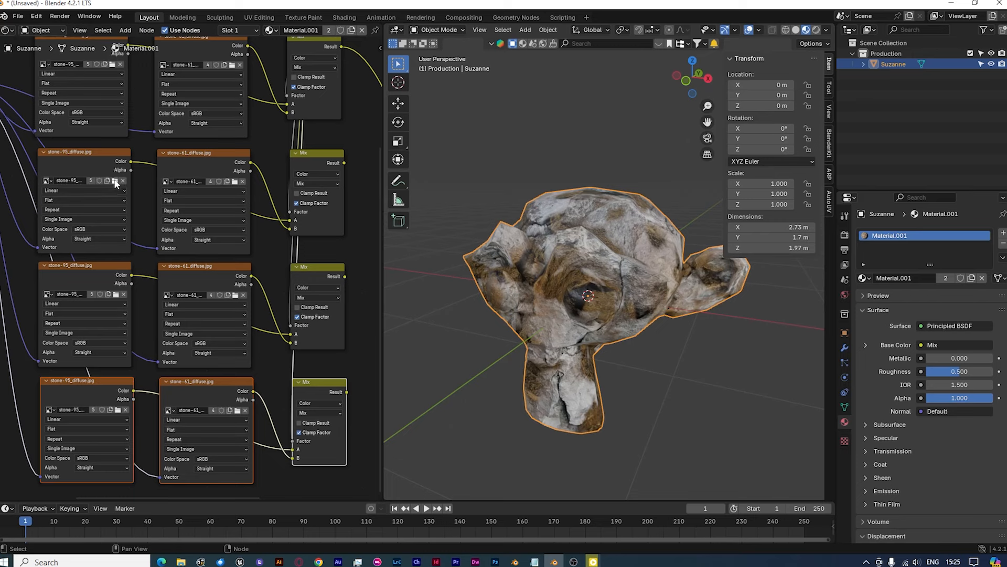
{"action": "left_click", "coordinate": [115, 181]}
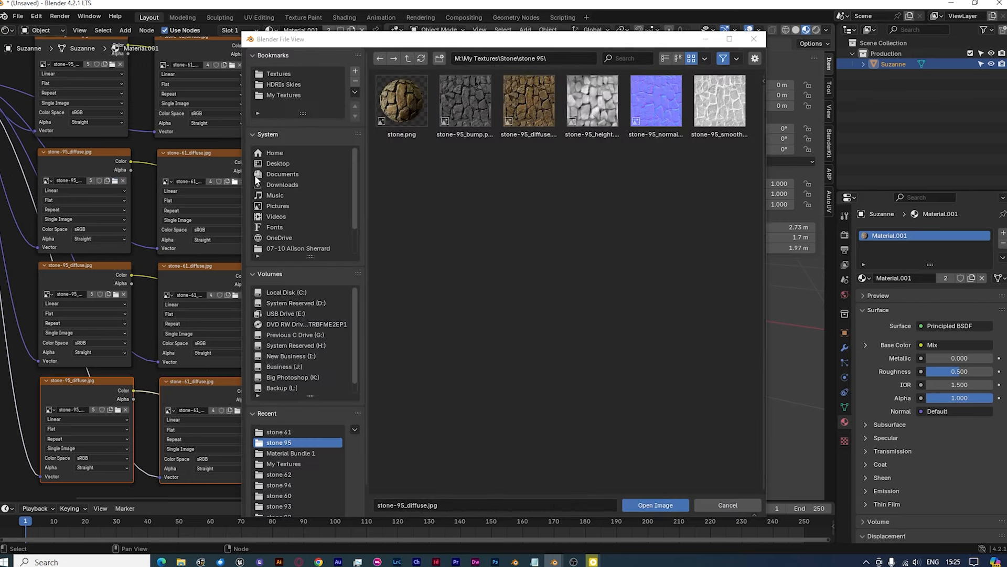
{"action": "double_click", "coordinate": [719, 101]}
{"action": "left_click", "coordinate": [235, 181]}
{"action": "double_click", "coordinate": [717, 103]}
Load the stone-95 and stone-61 normal maps into the third row's image nodes
{"action": "left_click", "coordinate": [115, 294]}
{"action": "double_click", "coordinate": [655, 101]}
{"action": "left_click", "coordinate": [236, 295]}
{"action": "double_click", "coordinate": [655, 101]}
Load the stone-95 and stone-61 height maps into the fourth row's image nodes
{"action": "left_click", "coordinate": [117, 409]}
{"action": "double_click", "coordinate": [656, 101]}
{"action": "left_click", "coordinate": [237, 410]}
{"action": "double_click", "coordinate": [596, 105]}
Connect the smooth Mix result to the Principled BSDF's Roughness and the normals Mix result to its Normal
{"action": "scroll", "coordinate": [278, 357], "scroll_direction": "down", "scroll_amount": 3}
{"action": "middle_click_drag", "start_coordinate": [334, 249], "coordinate": [158, 304], "text": "shift"}
{"action": "left_click_drag", "start_coordinate": [136, 240], "coordinate": [231, 311]}
Insert a Normal Map node on the link between the normals Mix node and the Principled BSDF
{"action": "key", "text": "shift+a"}
{"action": "type", "text": "normal"}
{"action": "key", "text": "Down"}
{"action": "key", "text": "Return"}
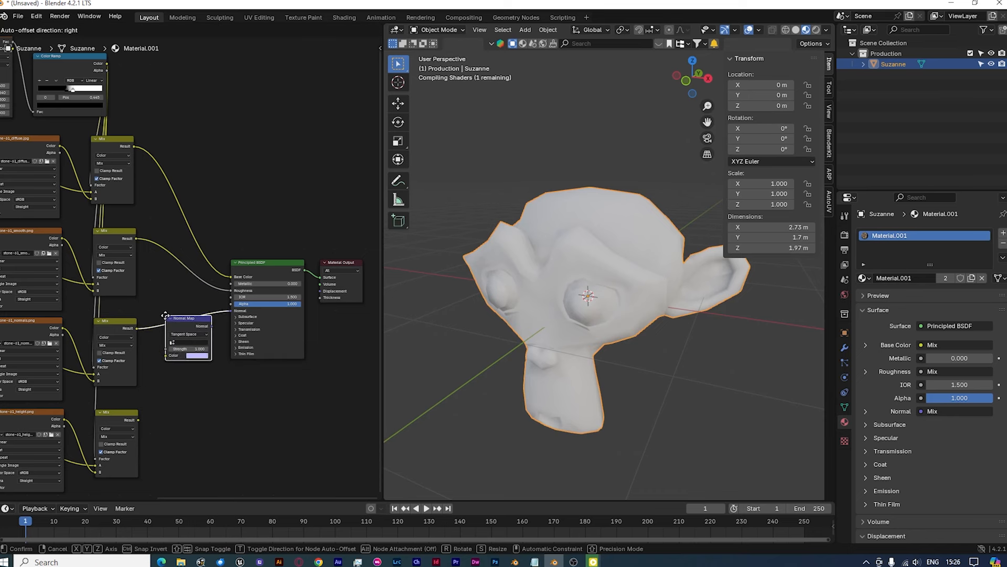
{"action": "left_click", "coordinate": [165, 315]}
Feed the height Mix result into a new Displacement node's Height and connect that node to the Material Output's Displacement
{"action": "left_click_drag", "start_coordinate": [138, 420], "coordinate": [230, 416]}
{"action": "type", "text": "displa"}
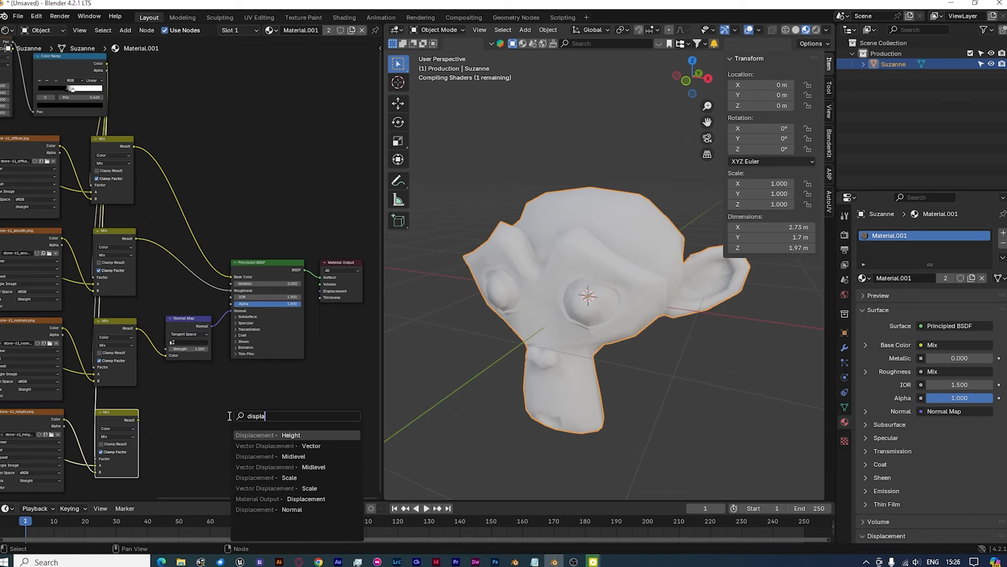
{"action": "key", "text": "Return"}
{"action": "left_click", "coordinate": [278, 436]}
{"action": "middle_click_drag", "start_coordinate": [278, 436], "coordinate": [181, 373]}
{"action": "left_click_drag", "start_coordinate": [180, 373], "coordinate": [227, 243]}
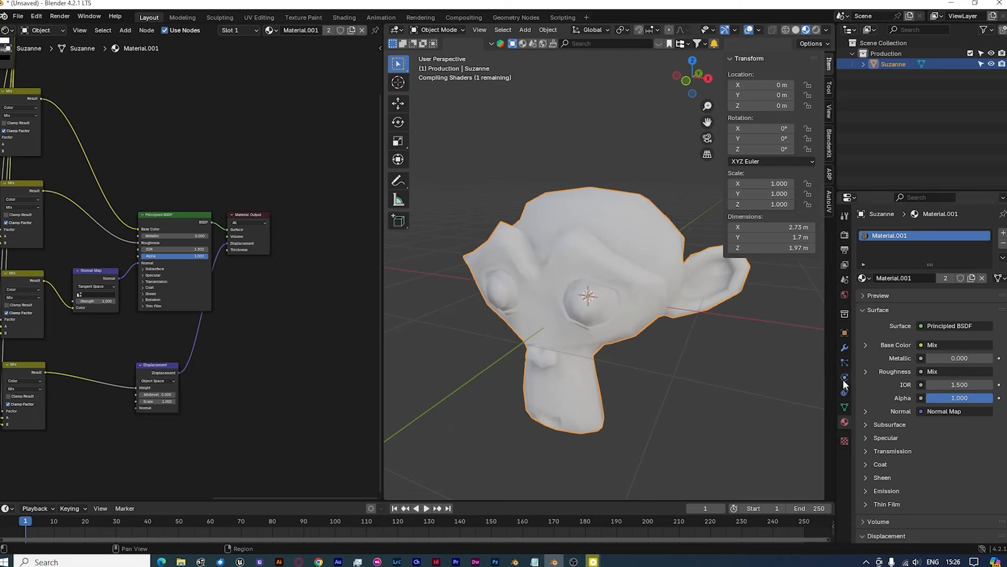
Set the material's surface displacement method to Displacement Only
{"action": "scroll", "coordinate": [882, 422], "scroll_direction": "down", "scroll_amount": 3}
{"action": "scroll", "coordinate": [889, 466], "scroll_direction": "down", "scroll_amount": 4}
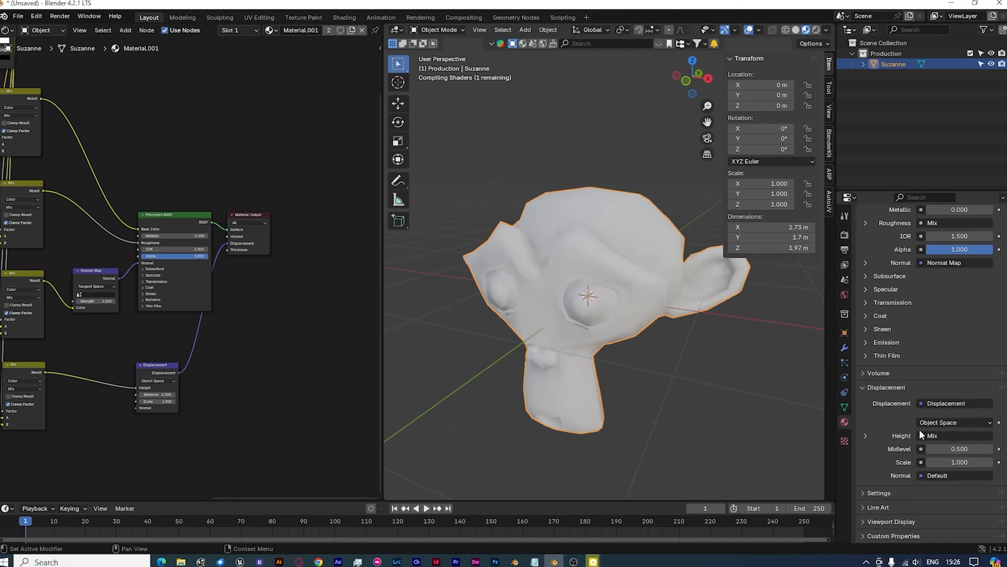
{"action": "left_click", "coordinate": [875, 493]}
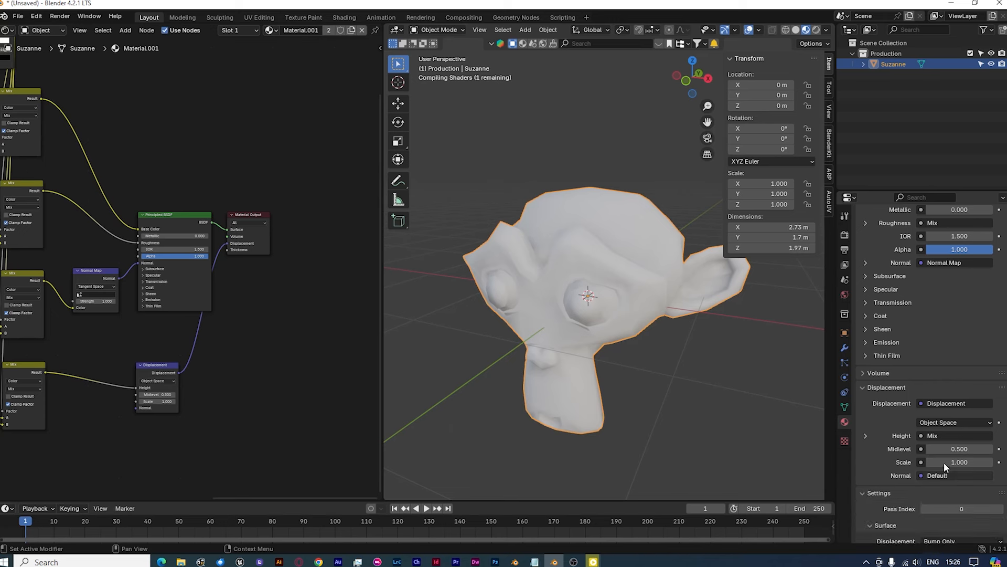
{"action": "scroll", "coordinate": [943, 461], "scroll_direction": "down", "scroll_amount": 6}
{"action": "left_click", "coordinate": [938, 415]}
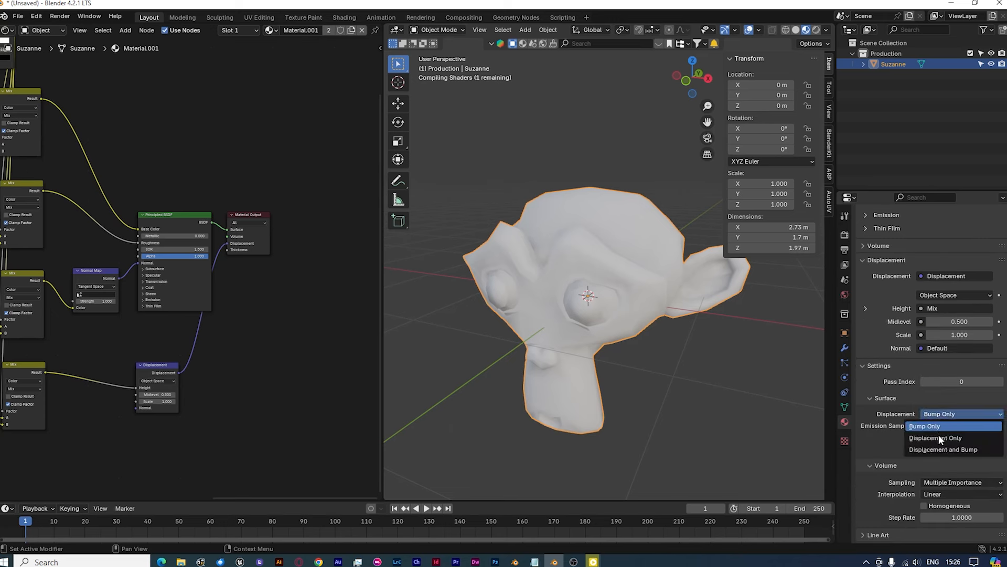
{"action": "left_click", "coordinate": [939, 438]}
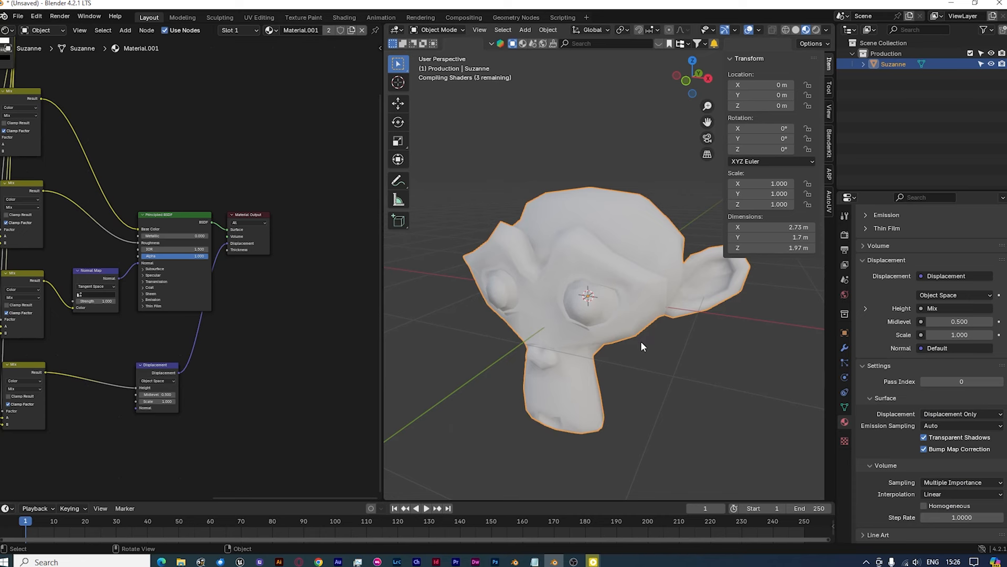
Add a Subdivision Surface modifier to the monkey head
{"action": "left_click", "coordinate": [845, 348]}
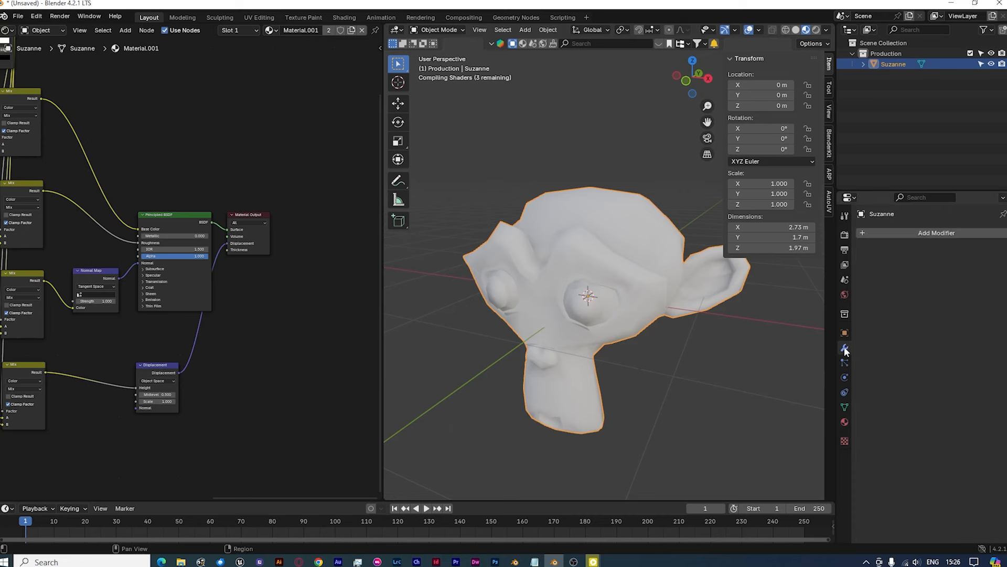
{"action": "left_click", "coordinate": [866, 232]}
{"action": "left_click", "coordinate": [865, 233]}
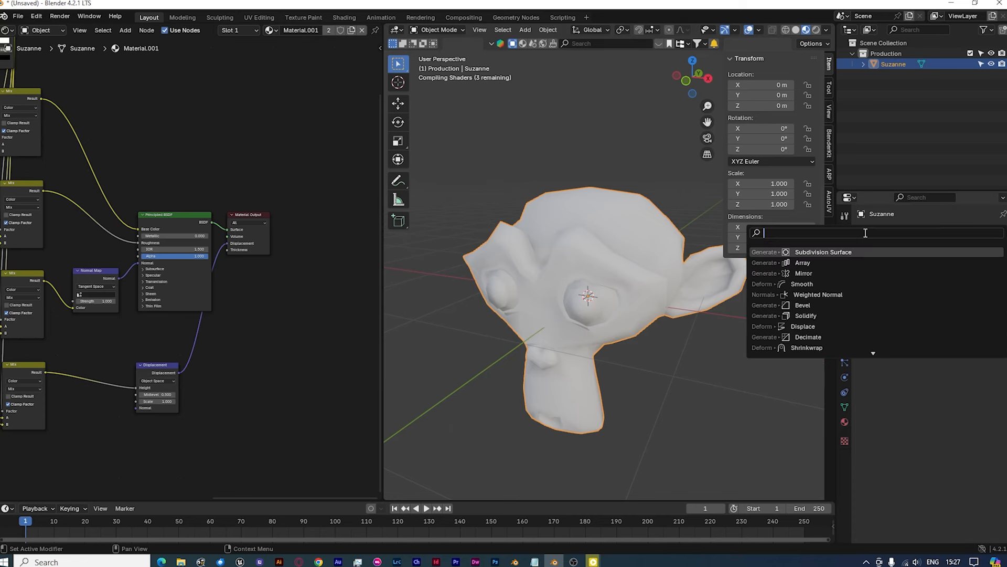
{"action": "key", "text": "Return"}
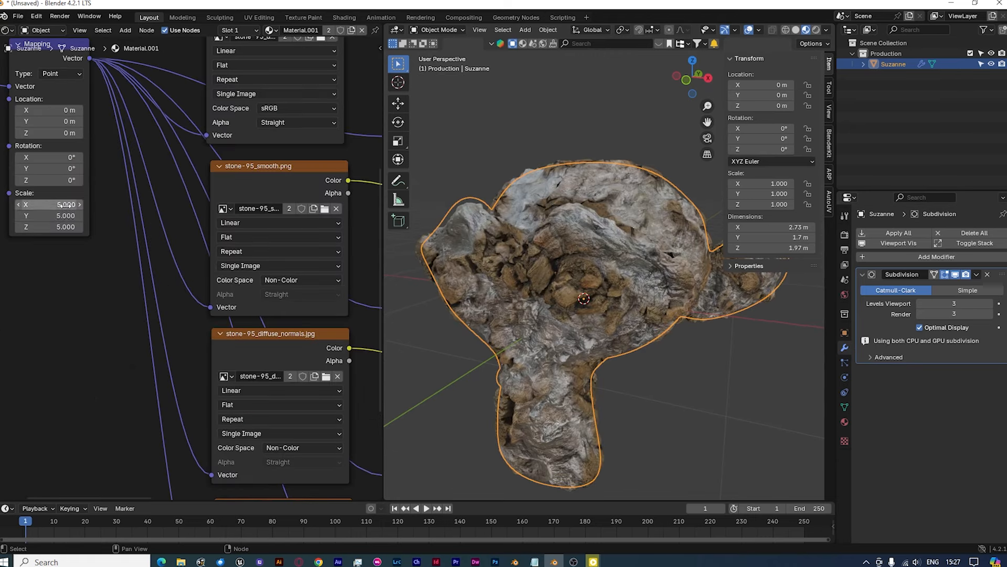
Set the Mapping node's scale to 10 on X, Y and Z and check the tiling on the monkey head
{"action": "double_click", "coordinate": [66, 207]}
{"action": "type", "text": "10"}
{"action": "key", "text": "Return"}
{"action": "mouse_move", "coordinate": [630, 356]}
{"action": "middle_mouse_down"}
{"action": "mouse_move", "coordinate": [603, 357]}
{"action": "mouse_move", "coordinate": [635, 346]}
{"action": "middle_mouse_up"}
{"action": "scroll", "coordinate": [312, 347], "scroll_direction": "down", "scroll_amount": 2}
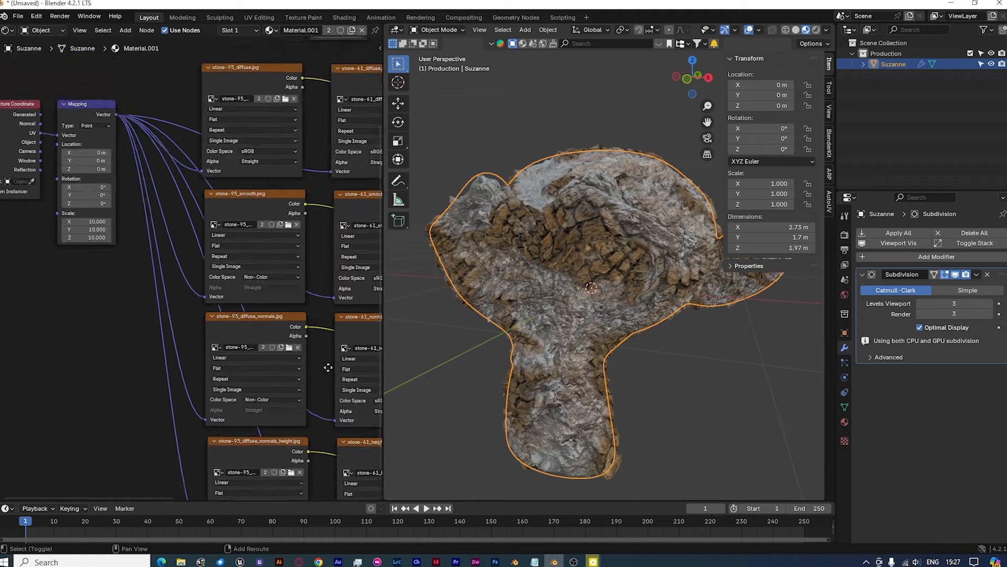
Create a new blank image named Factor in the empty Image Texture node near the Noise Texture
{"action": "middle_click_drag", "start_coordinate": [328, 367], "coordinate": [195, 173]}
{"action": "scroll", "coordinate": [285, 250], "scroll_direction": "right", "scroll_amount": 10}
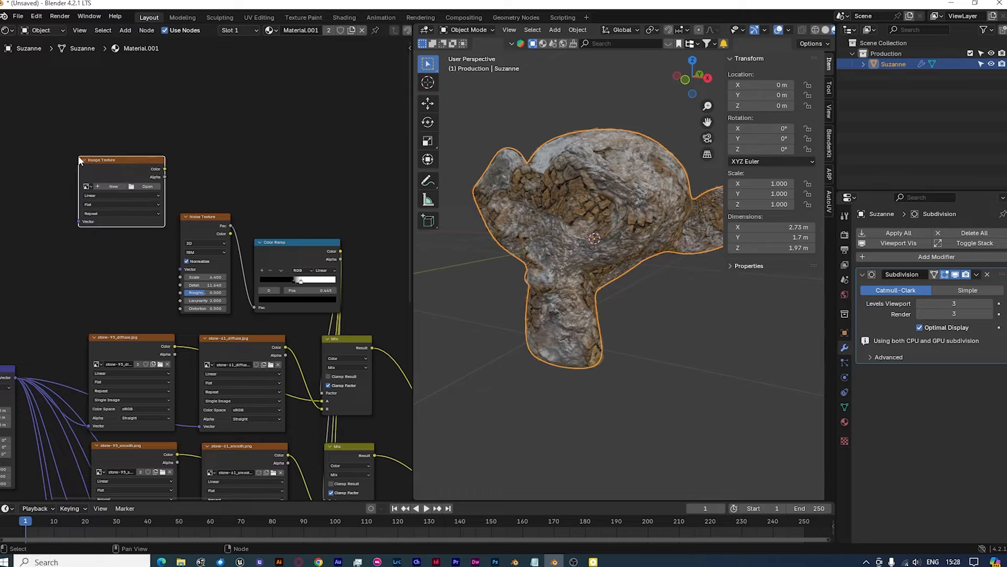
{"action": "left_click", "coordinate": [120, 186]}
{"action": "double_click", "coordinate": [147, 191]}
{"action": "type", "text": "Factor"}
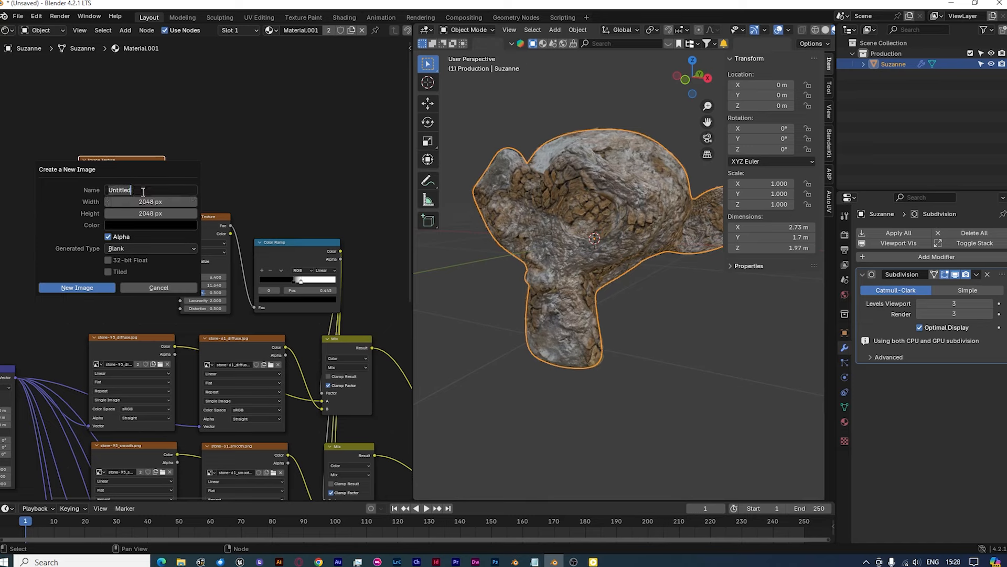
{"action": "left_click", "coordinate": [92, 288]}
Switch to the Texture Paint workspace with Material Preview shading and set up the Draw tool with the Soft brush at 36 px radius
{"action": "left_click", "coordinate": [304, 18]}
{"action": "left_click", "coordinate": [826, 30]}
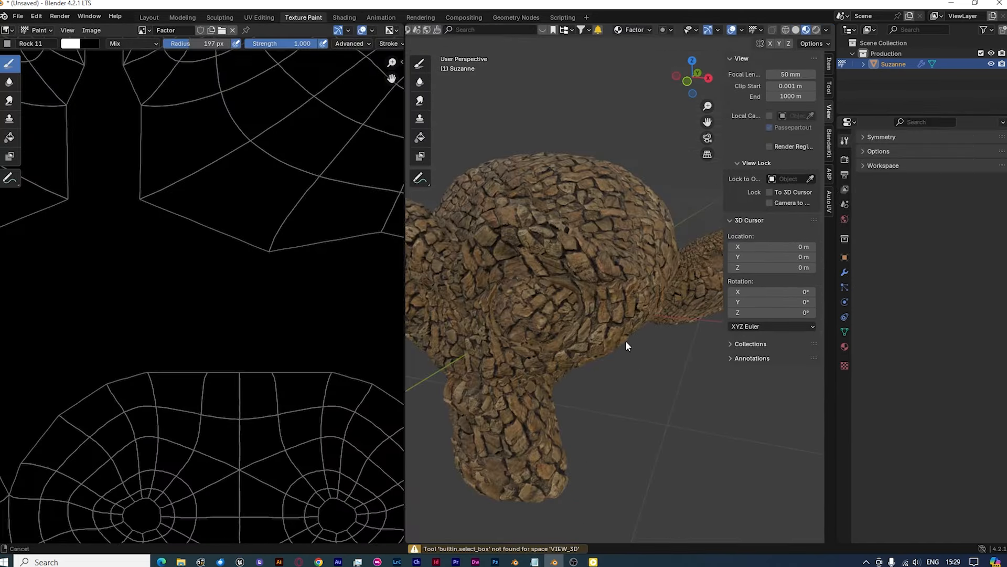
{"action": "left_click", "coordinate": [420, 63]}
{"action": "left_click", "coordinate": [419, 43]}
{"action": "left_click", "coordinate": [603, 128]}
{"action": "key", "text": "f"}
{"action": "left_click", "coordinate": [590, 257]}
Paint white strokes on the Factor image across the monkey head's brows
{"action": "left_click_drag", "start_coordinate": [512, 228], "coordinate": [595, 267]}
{"action": "middle_click_drag", "start_coordinate": [578, 319], "coordinate": [656, 314]}
{"action": "mouse_move", "coordinate": [527, 231]}
{"action": "left_mouse_down"}
{"action": "mouse_move", "coordinate": [450, 308]}
{"action": "mouse_move", "coordinate": [650, 289]}
{"action": "left_mouse_up"}
{"action": "middle_click_drag", "start_coordinate": [650, 288], "coordinate": [582, 286]}
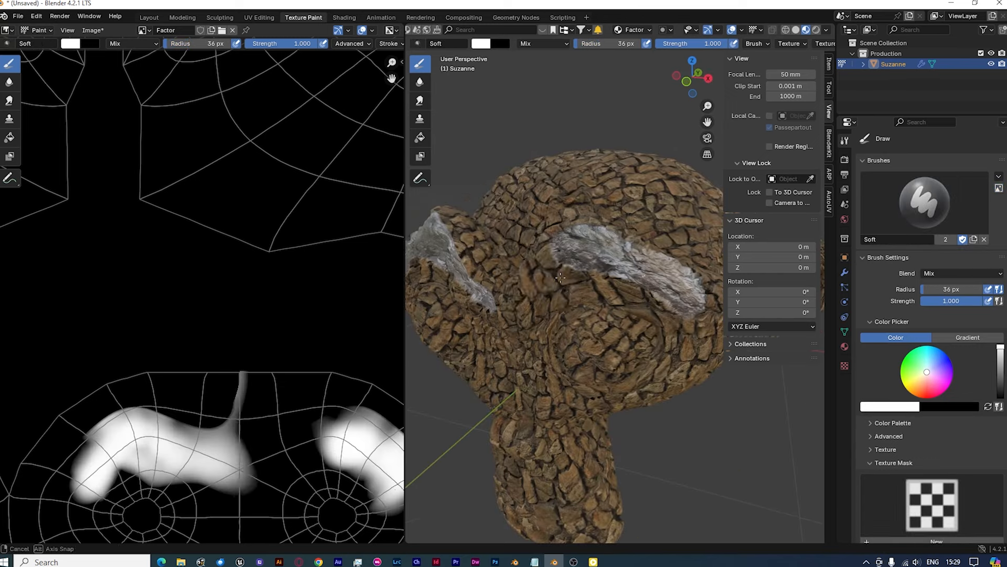
{"action": "left_click_drag", "start_coordinate": [522, 273], "coordinate": [549, 294]}
{"action": "middle_click_drag", "start_coordinate": [551, 294], "coordinate": [572, 278]}
Resize the brush and paint white patches over the monkey head's eyes, nose and chin
{"action": "key", "text": "f"}
{"action": "left_click_drag", "start_coordinate": [593, 348], "coordinate": [598, 318]}
{"action": "key", "text": "f"}
{"action": "left_click_drag", "start_coordinate": [514, 254], "coordinate": [516, 247]}
{"action": "scroll", "coordinate": [201, 300], "scroll_direction": "down", "scroll_amount": 4}
{"action": "mouse_move", "coordinate": [577, 267]}
{"action": "middle_mouse_down"}
{"action": "mouse_move", "coordinate": [504, 270]}
{"action": "mouse_move", "coordinate": [617, 252]}
{"action": "middle_mouse_up"}
{"action": "left_click", "coordinate": [580, 262]}
{"action": "scroll", "coordinate": [556, 248], "scroll_direction": "down", "scroll_amount": 3}
{"action": "left_click_drag", "start_coordinate": [538, 328], "coordinate": [598, 322]}
Paint white strokes across the forehead and top of the monkey head
{"action": "middle_click_drag", "start_coordinate": [556, 248], "coordinate": [595, 232]}
{"action": "left_click_drag", "start_coordinate": [595, 164], "coordinate": [578, 199]}
{"action": "middle_click_drag", "start_coordinate": [577, 199], "coordinate": [635, 218]}
{"action": "mouse_move", "coordinate": [634, 218]}
{"action": "left_mouse_down"}
{"action": "mouse_move", "coordinate": [636, 195]}
{"action": "mouse_move", "coordinate": [578, 148]}
{"action": "left_mouse_up"}
{"action": "middle_click_drag", "start_coordinate": [578, 148], "coordinate": [559, 192]}
{"action": "scroll", "coordinate": [562, 196], "scroll_direction": "up", "scroll_amount": 3}
{"action": "scroll", "coordinate": [562, 196], "scroll_direction": "down", "scroll_amount": 4}
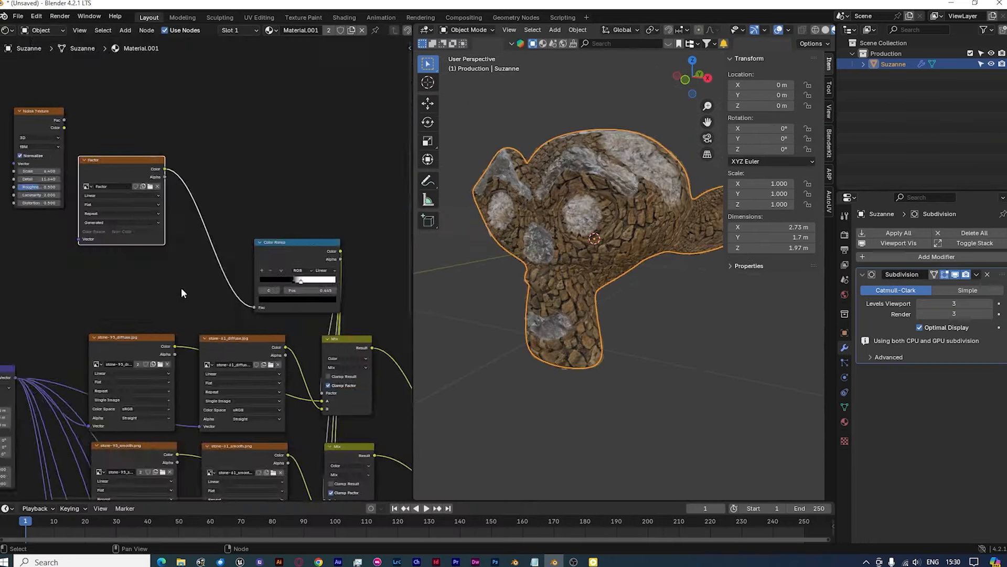